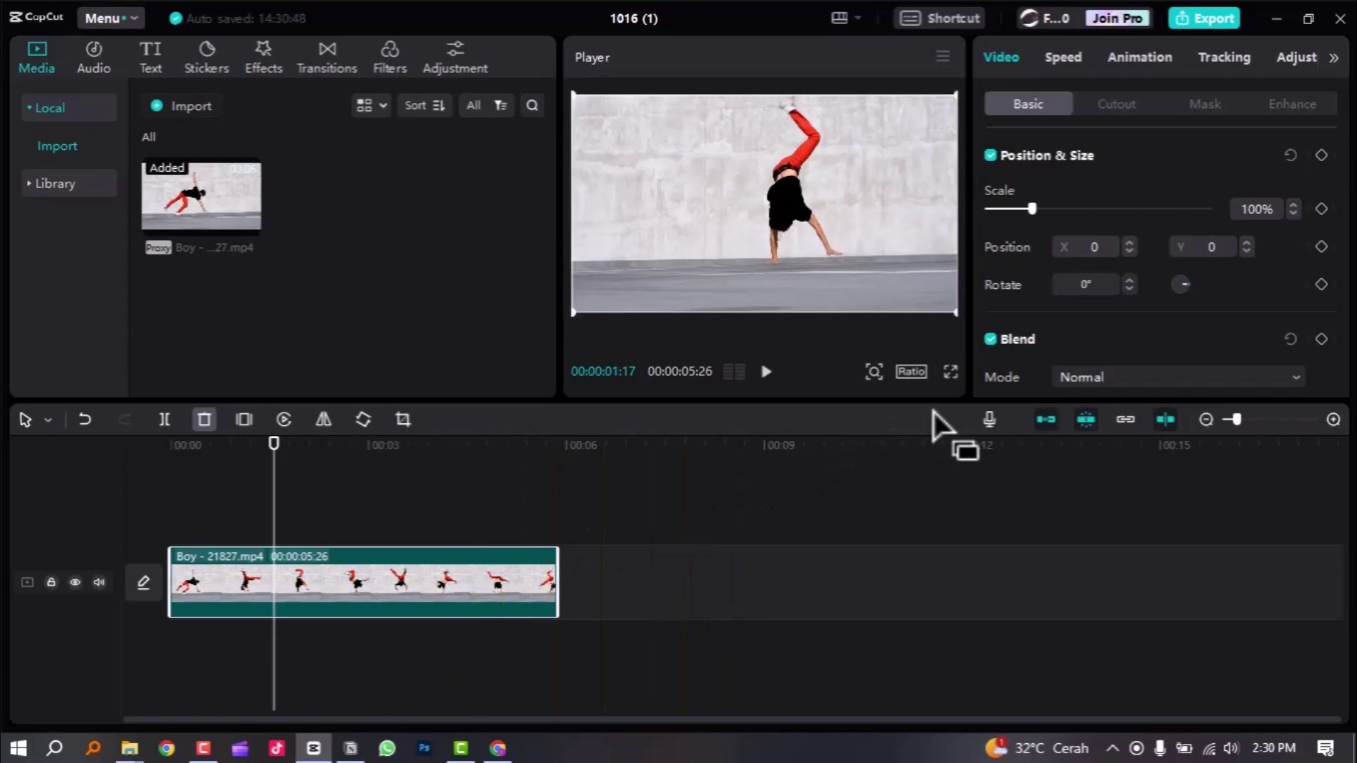
click(651, 500)
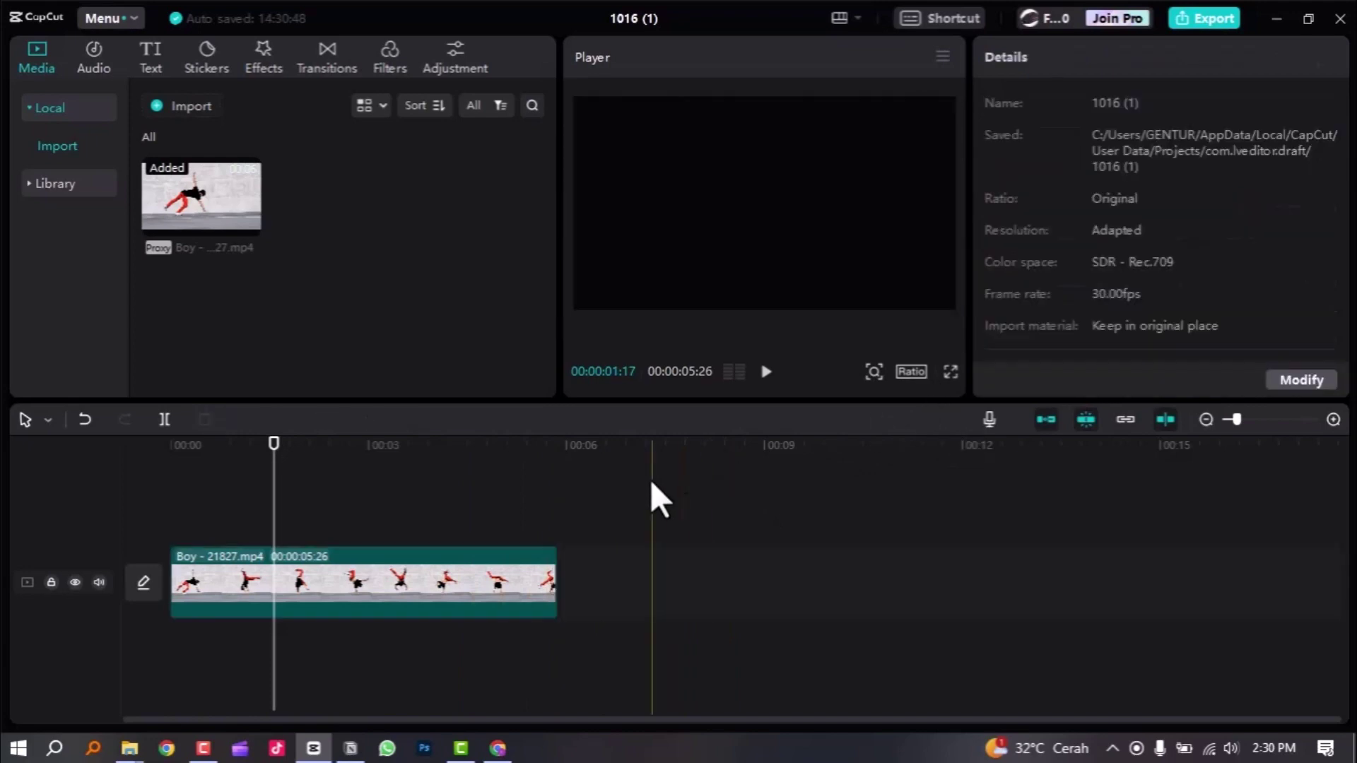
click(466, 447)
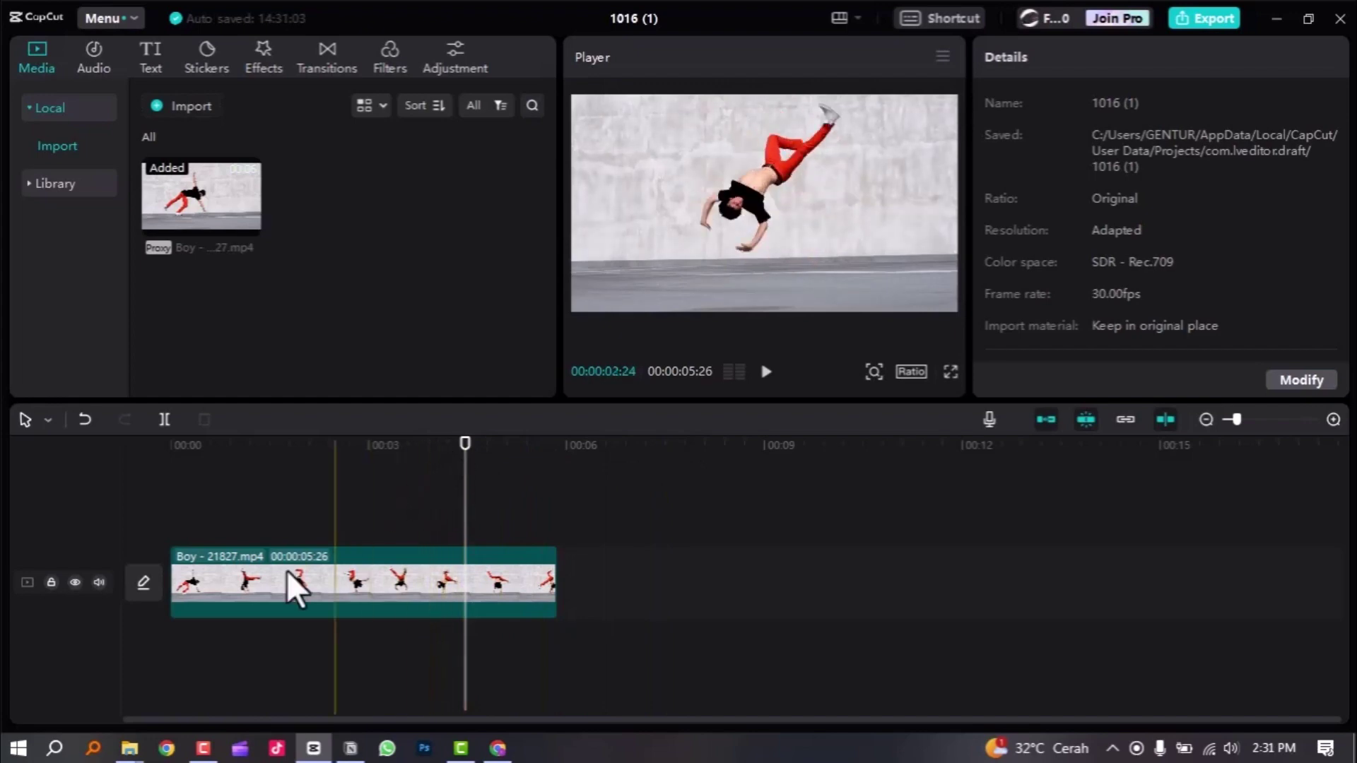
Step: Switch to the STOCK FOOTAGE EDITAN folder and examine the resolution and frame rate in the detailed properties of Boy - 21827
mouse_move(138, 748)
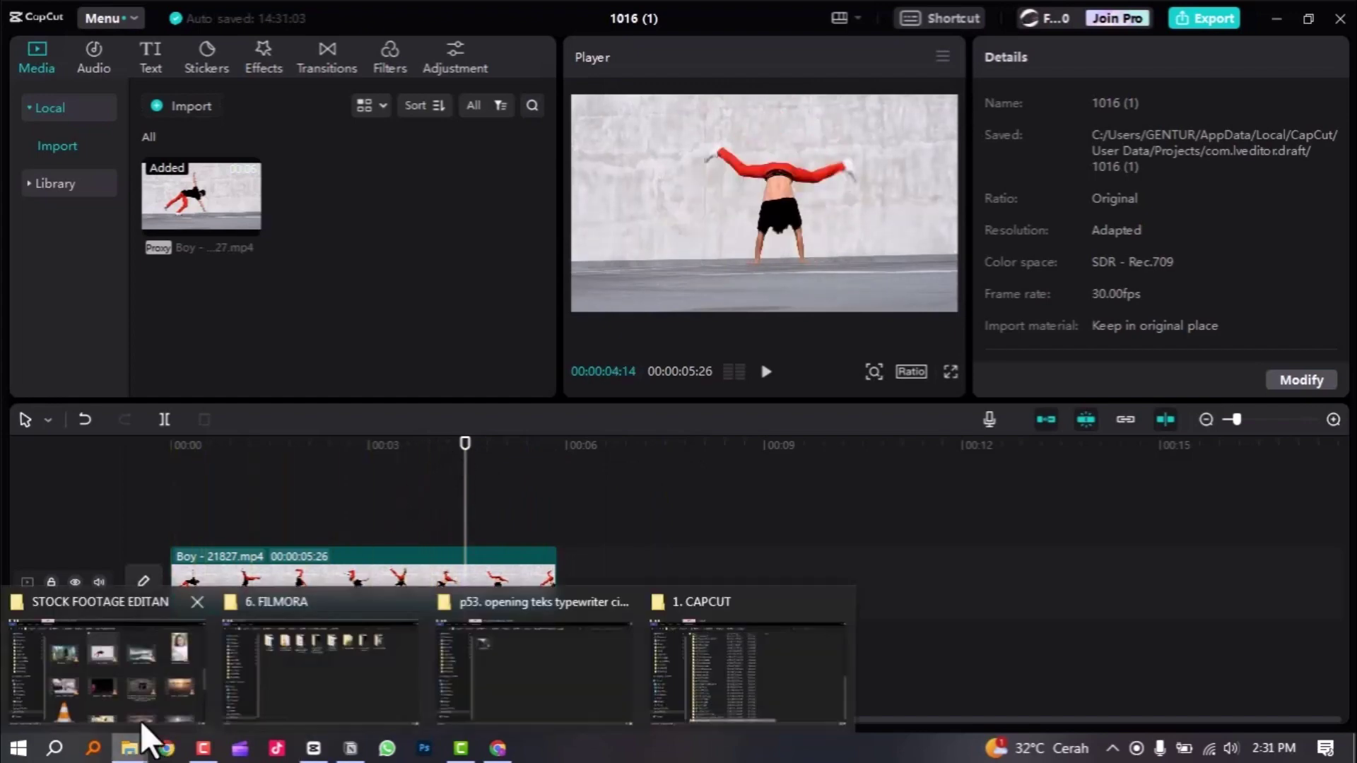
click(132, 647)
right_click(612, 254)
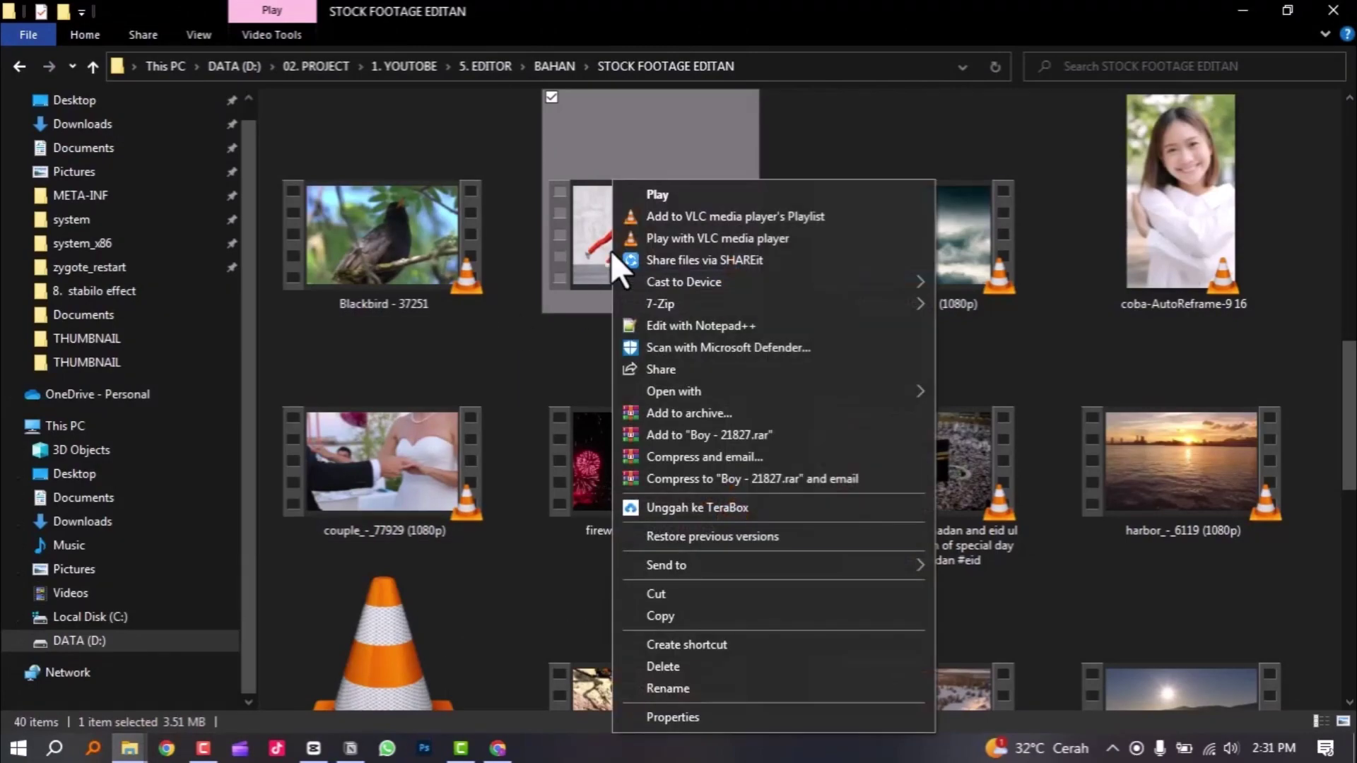
click(714, 715)
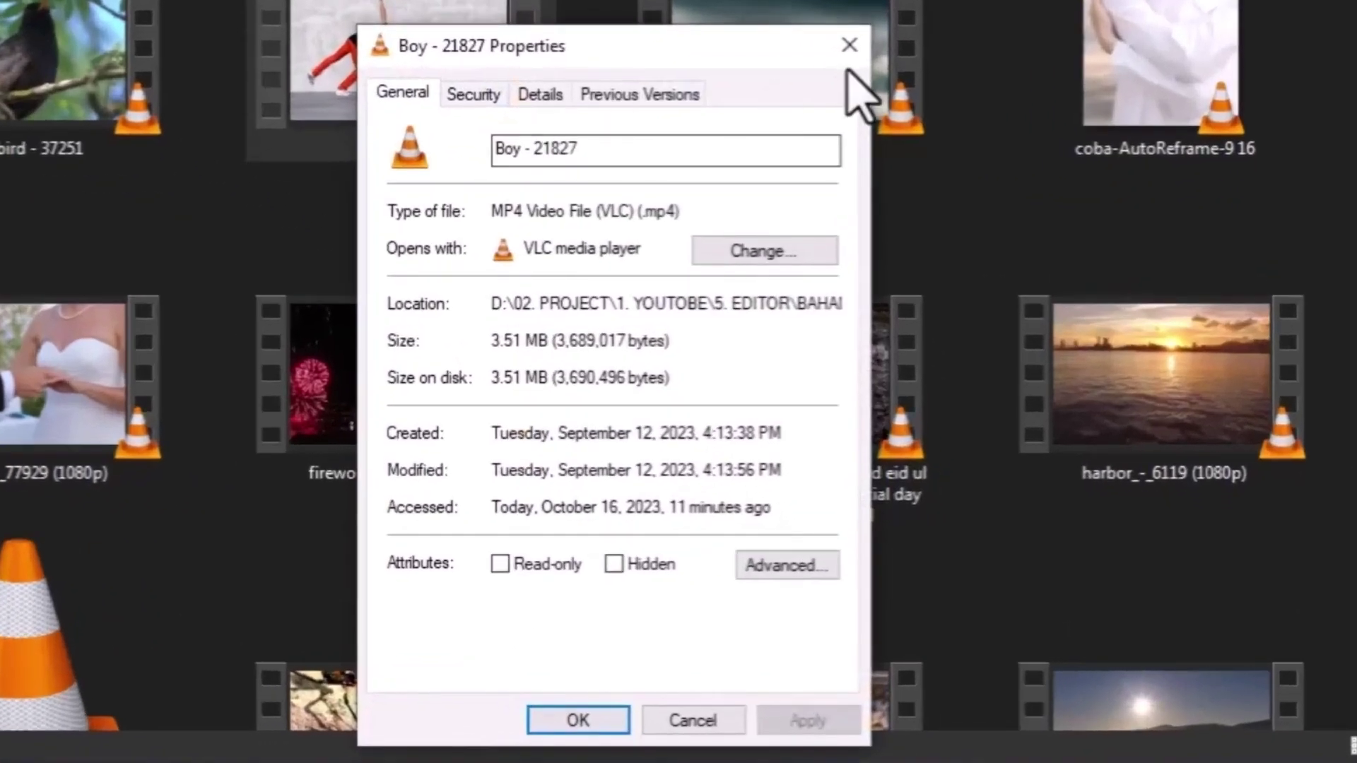
click(964, 232)
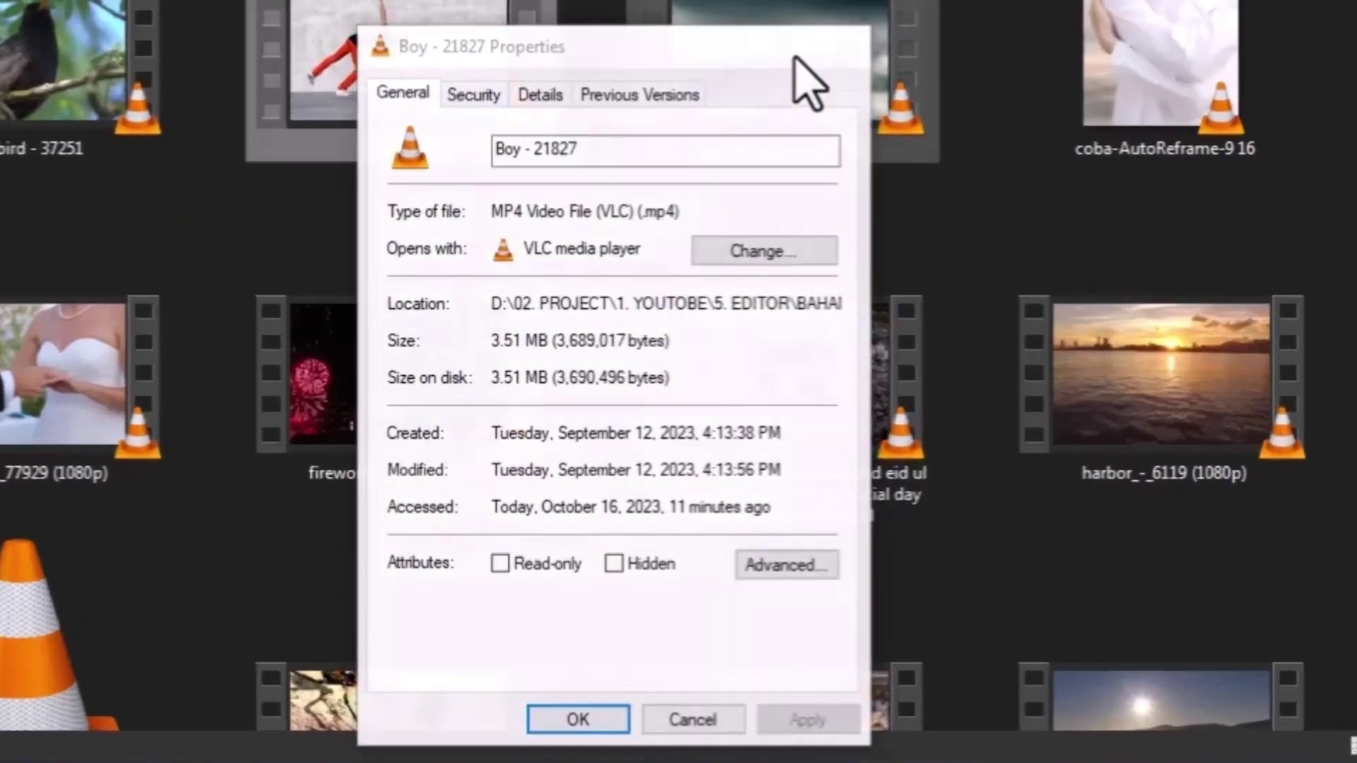
mouse_move(417, 73)
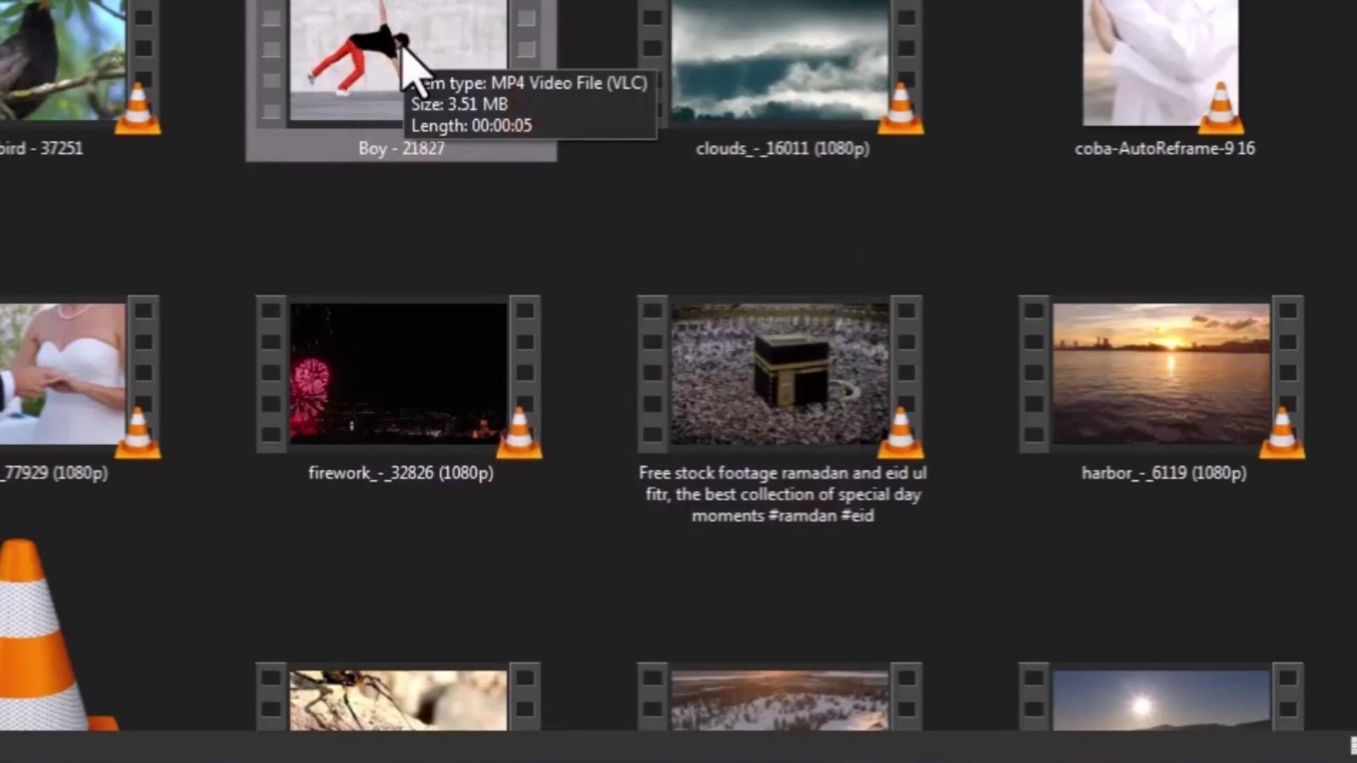
right_click(417, 73)
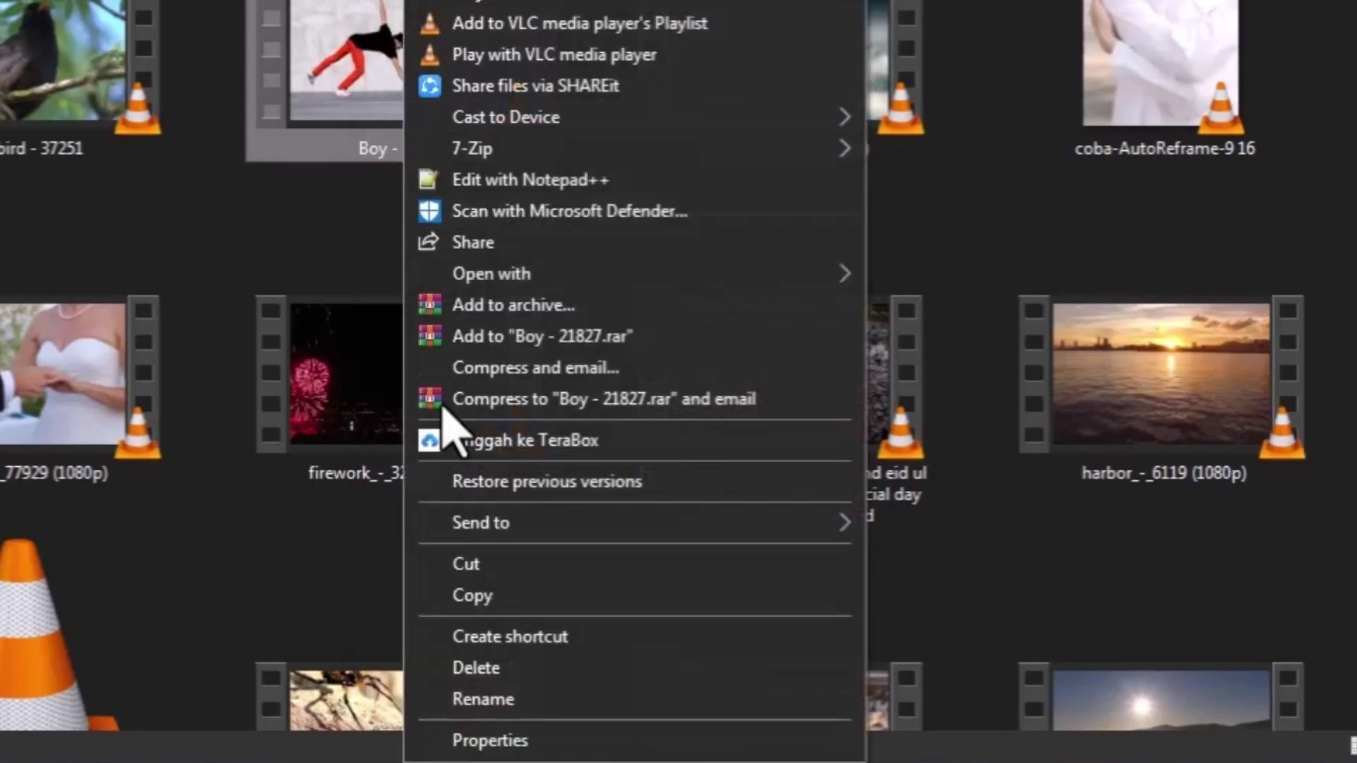
click(469, 739)
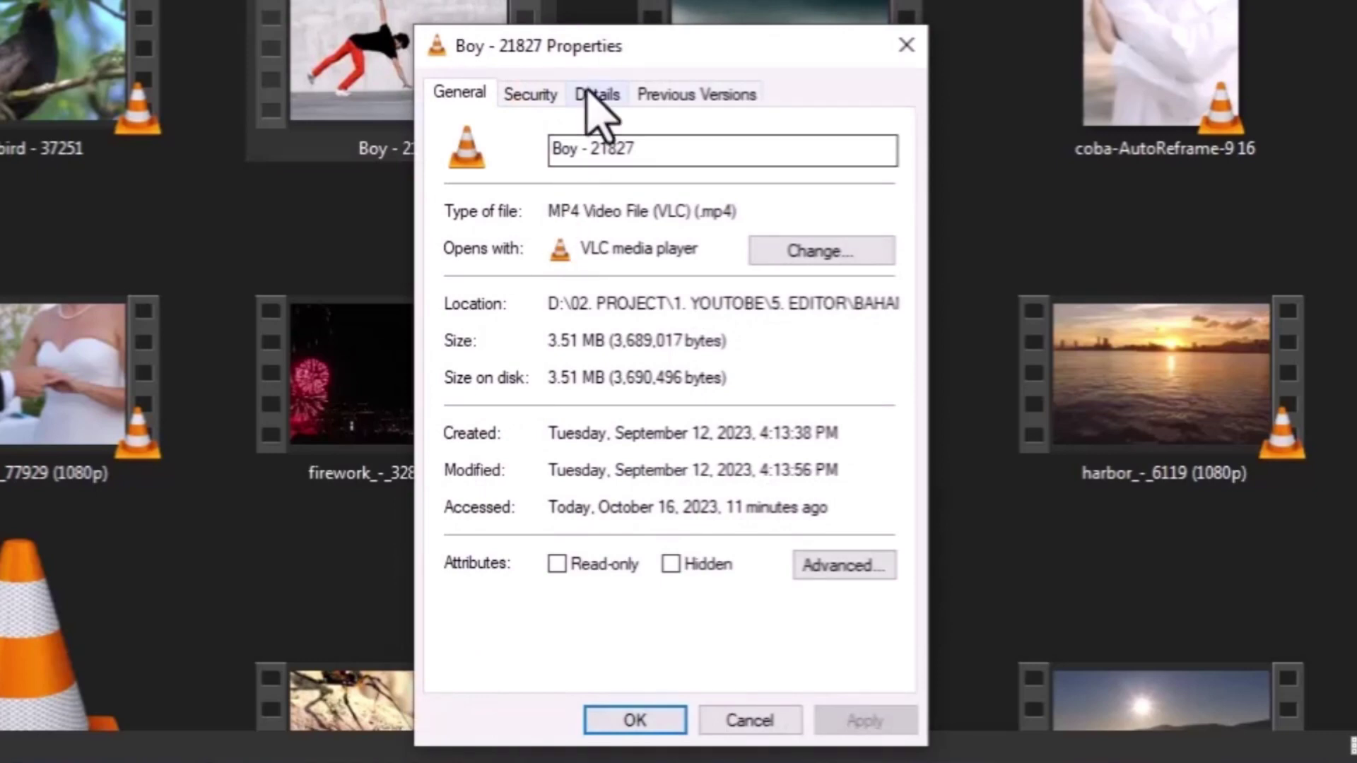
click(595, 99)
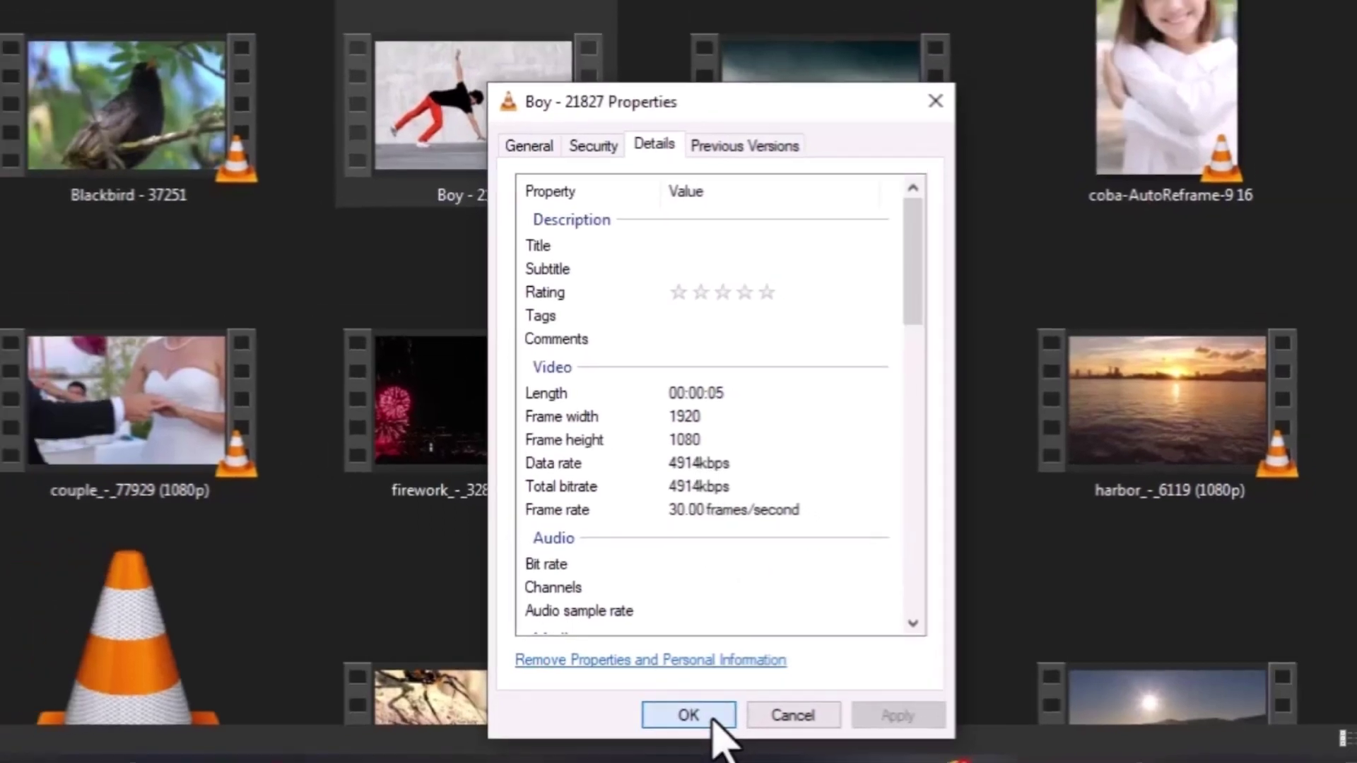
click(713, 720)
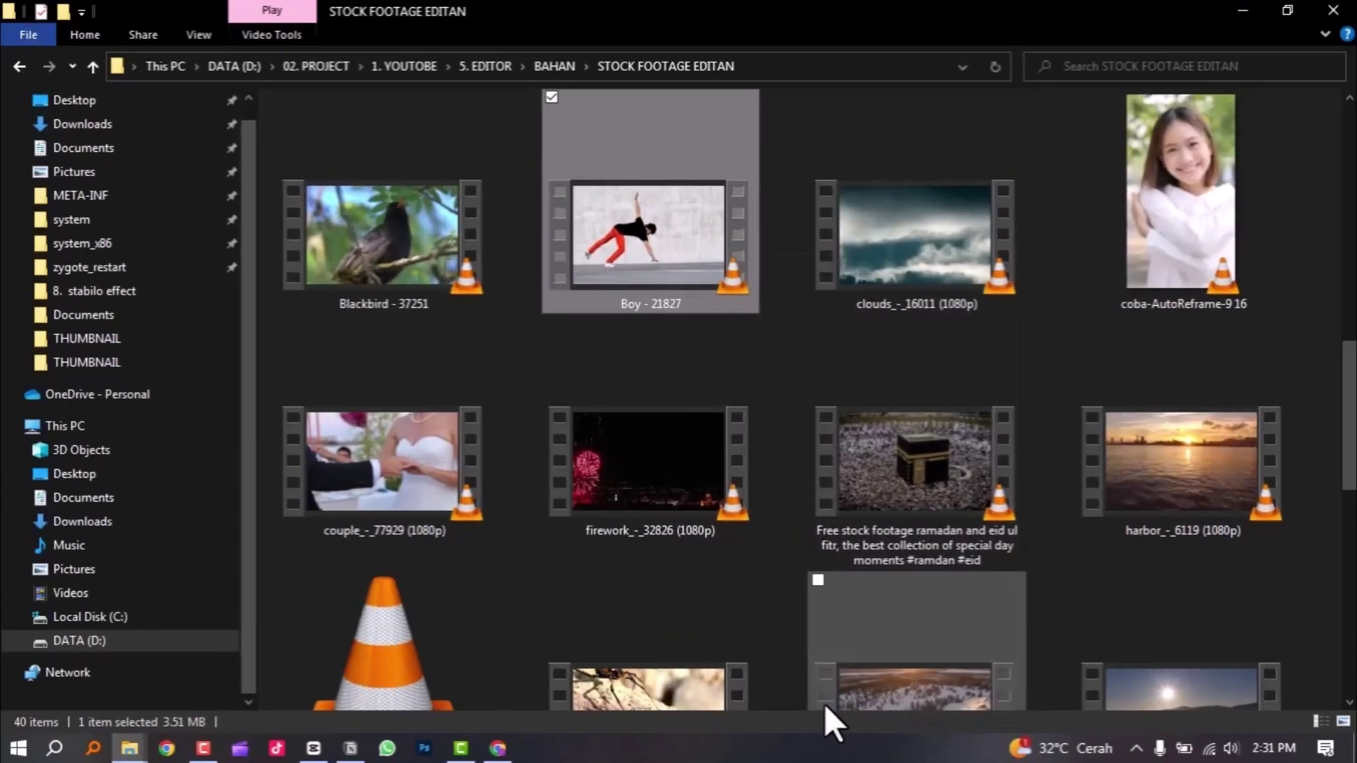
Step: Switch to CapCut and select a frame rate of 30.00 fps in the project settings, leaving the ratio at Original
click(311, 748)
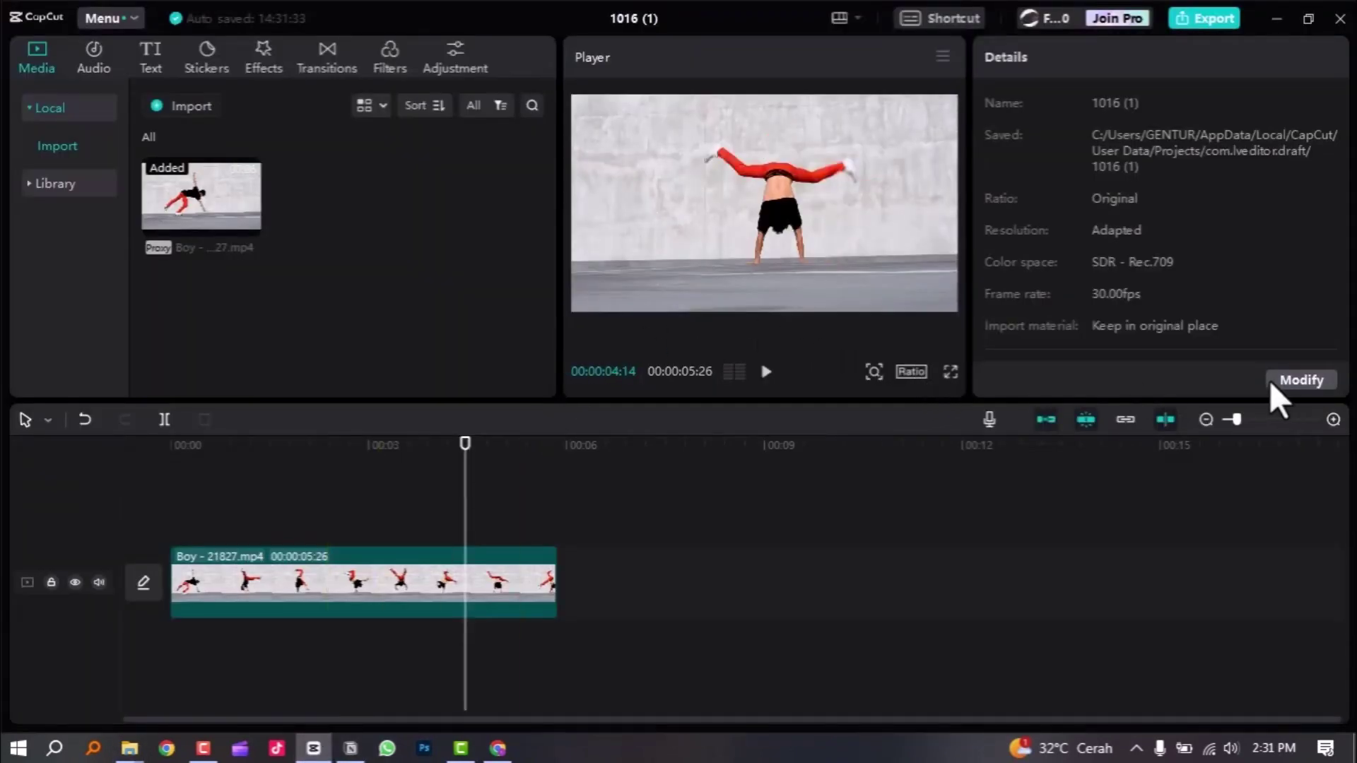
click(1298, 380)
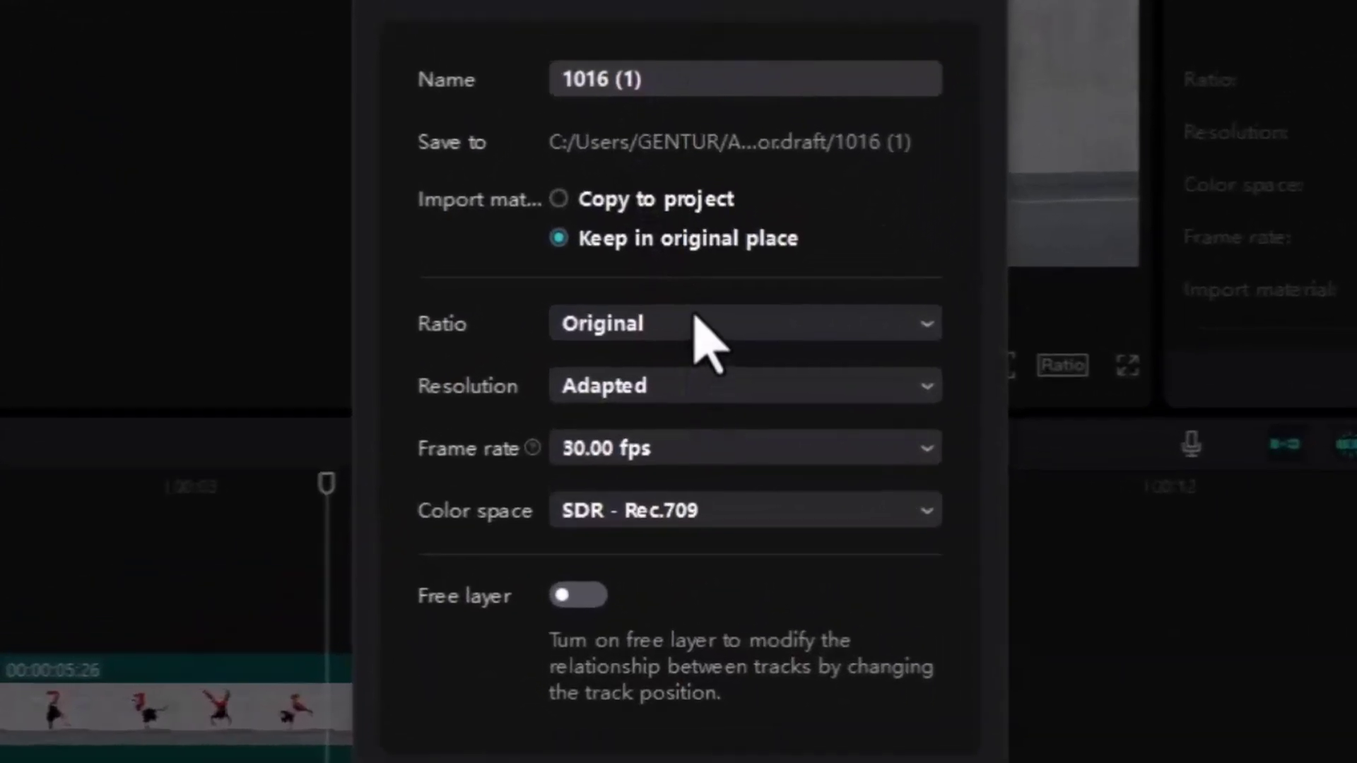
click(687, 345)
click(695, 322)
click(746, 456)
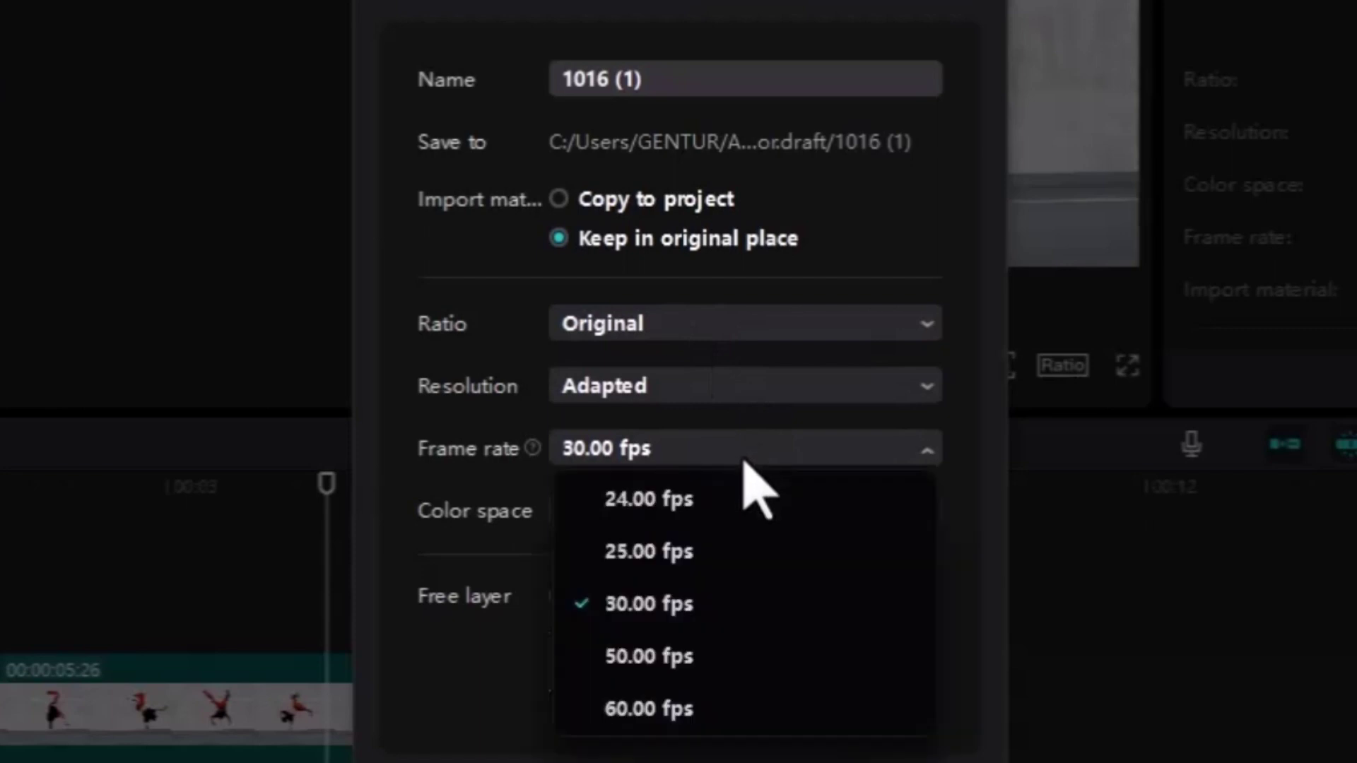
click(682, 605)
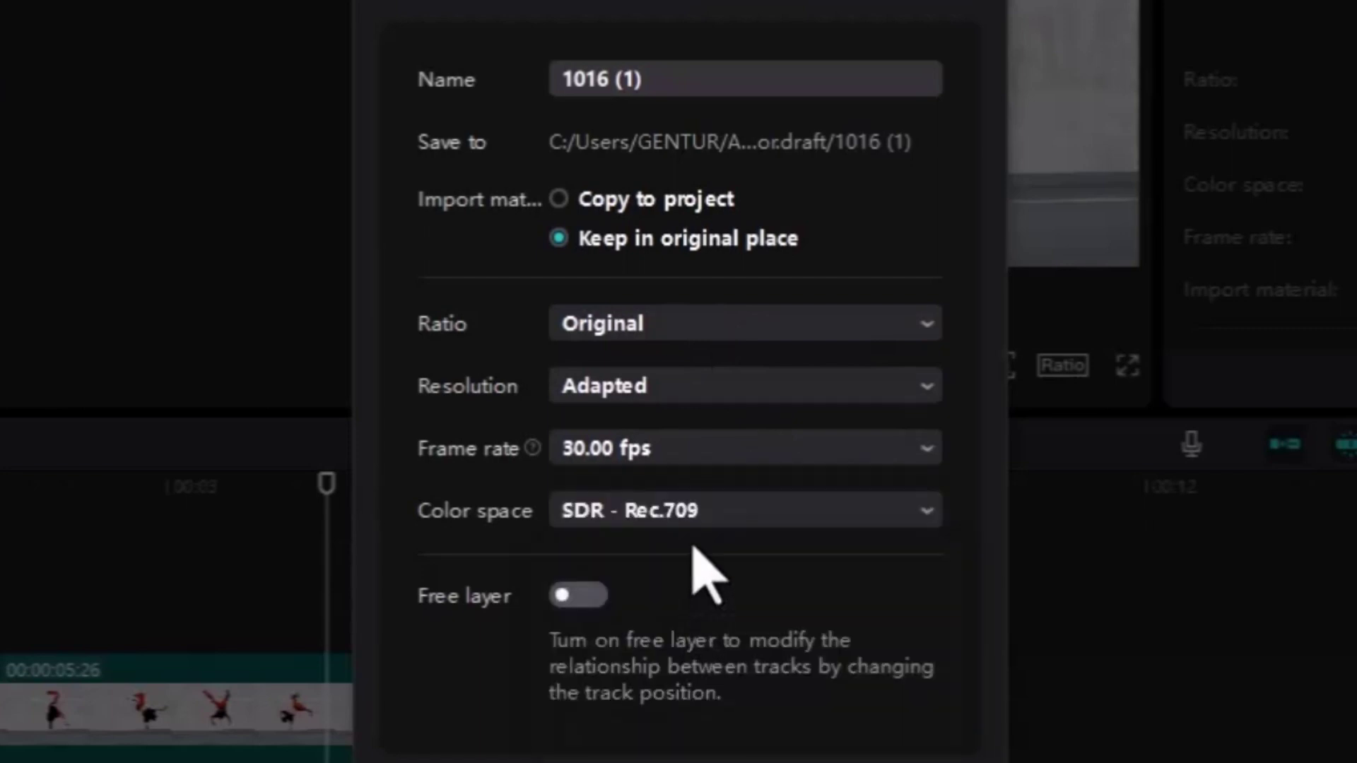
Step: Choose SDR - Rec.709 as the project's color space and save the project settings
click(673, 505)
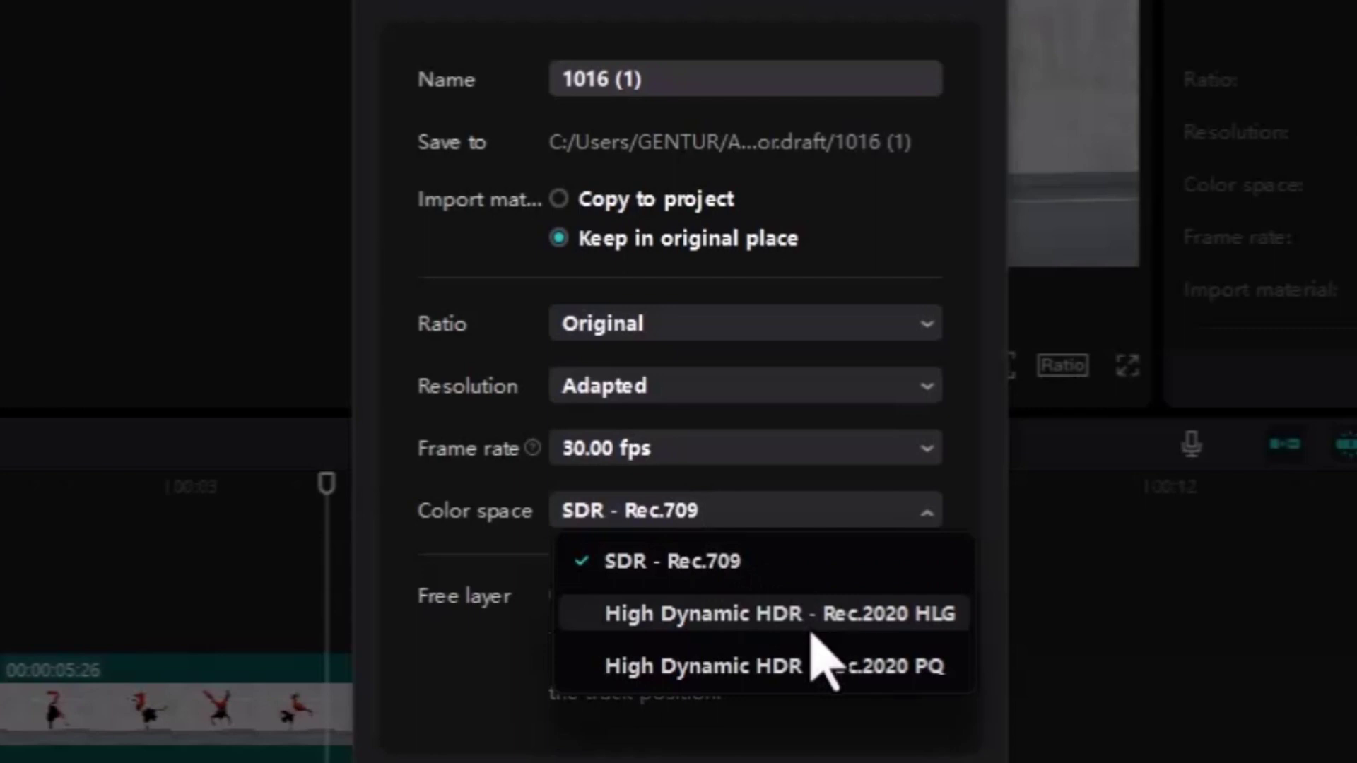
click(806, 571)
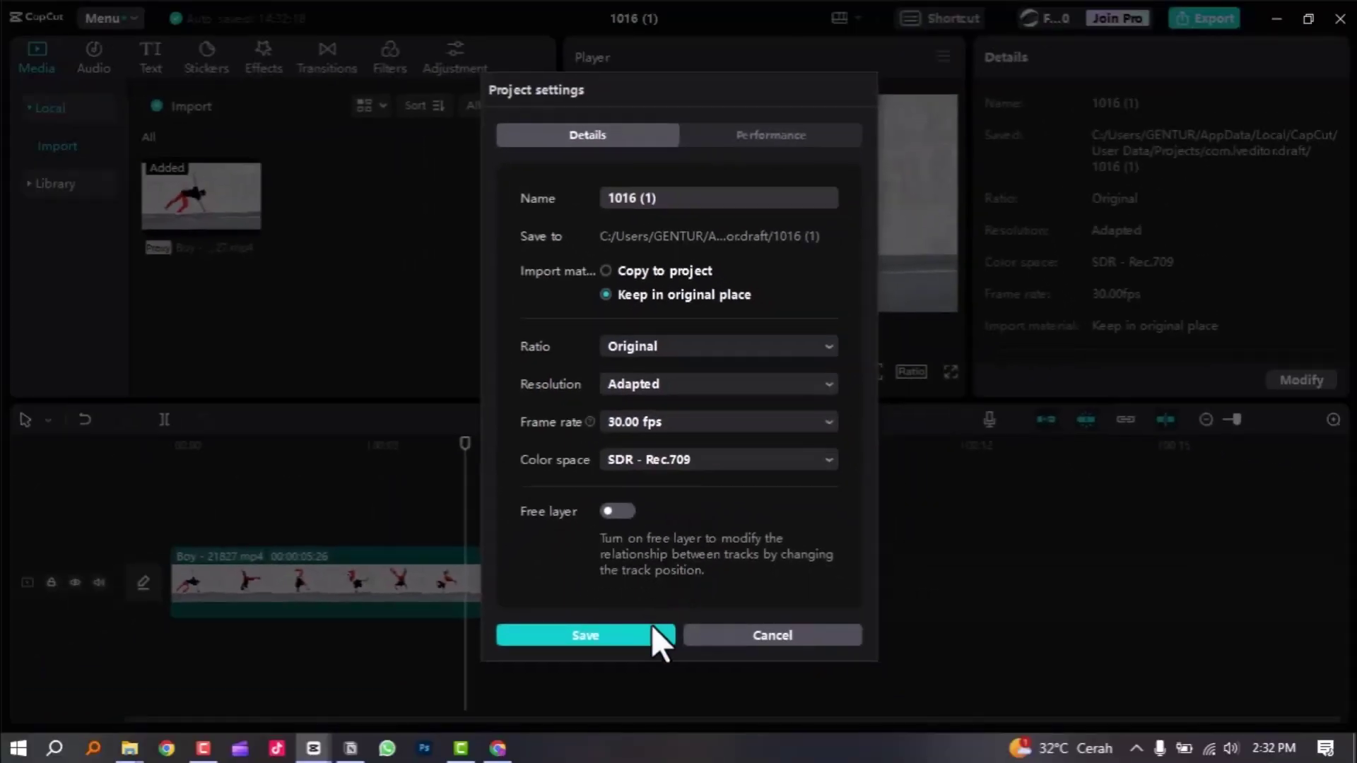
click(652, 629)
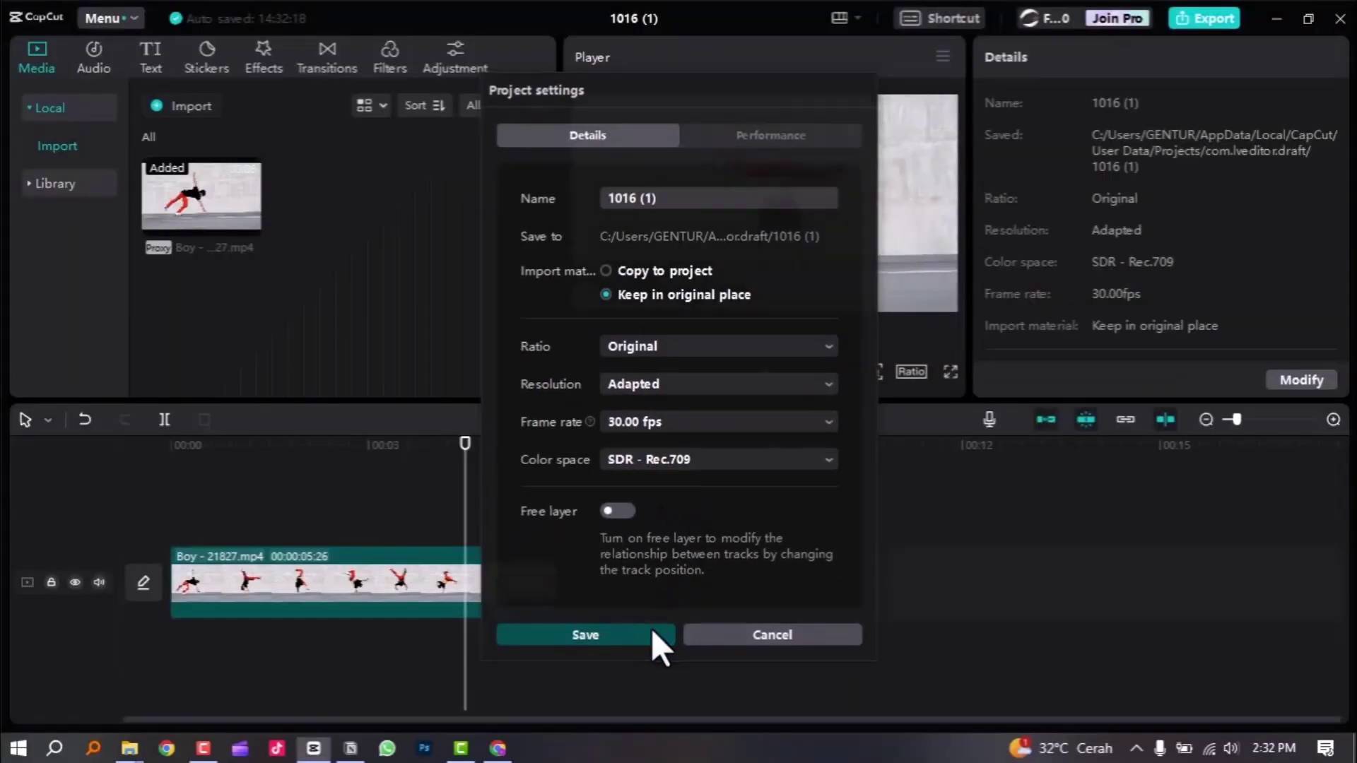
Step: Change the canvas ratio to 4:3 and enlarge the clip to about 133% so it fills the frame
click(433, 467)
drag(429, 454, 185, 551)
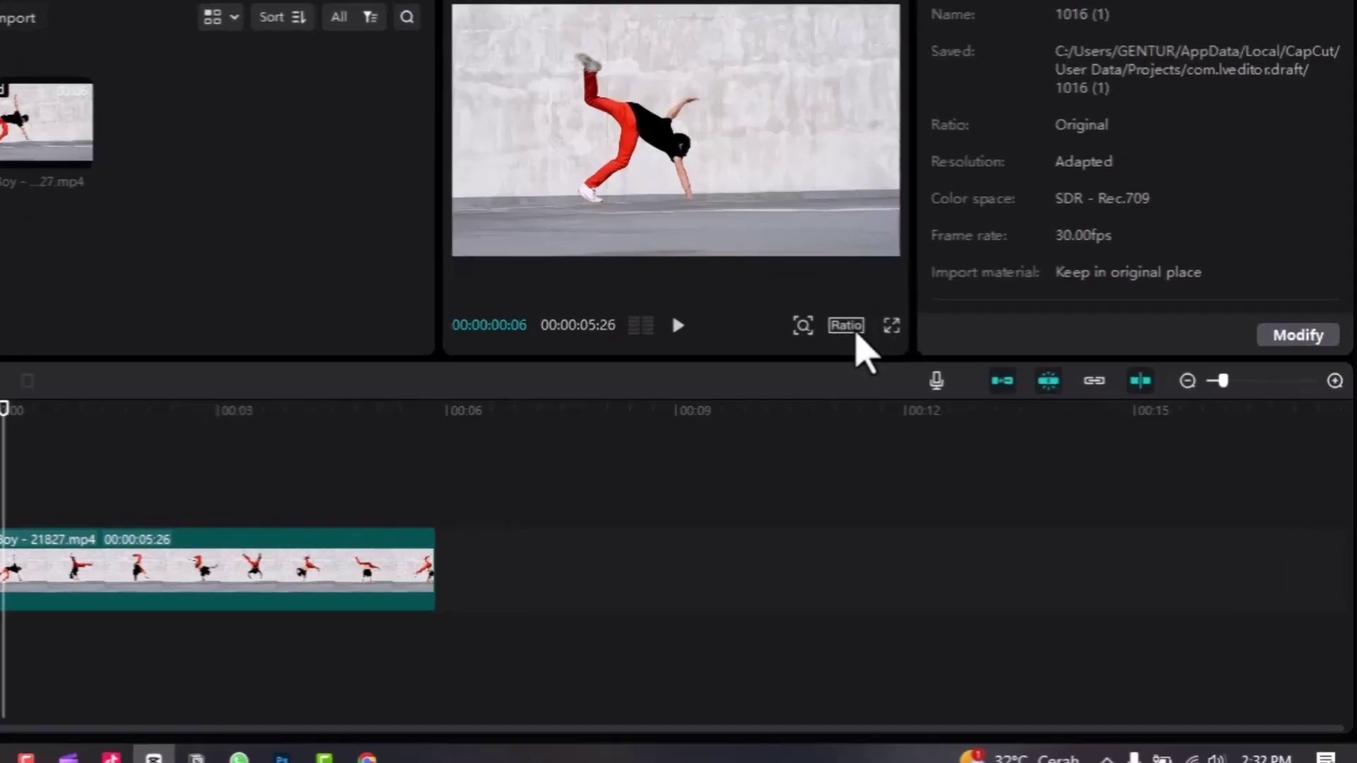
click(916, 375)
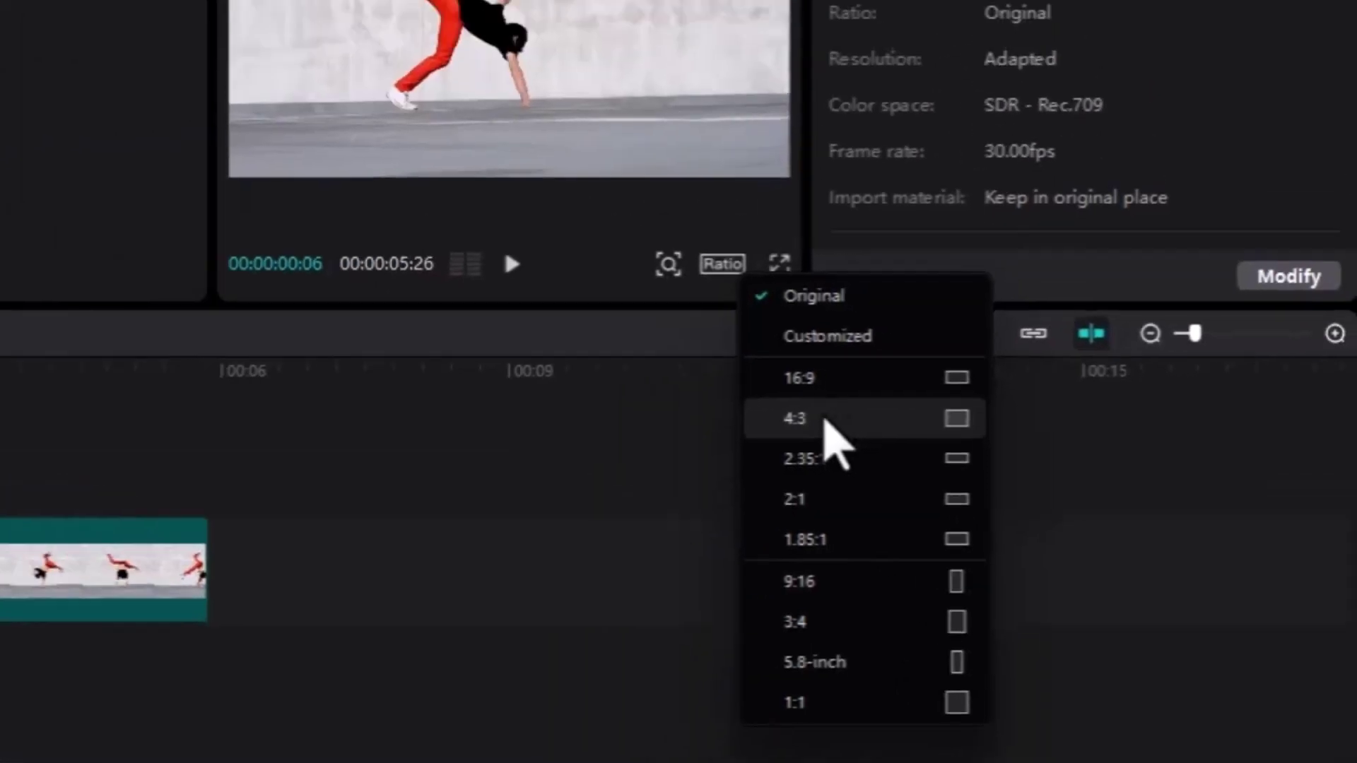
click(714, 332)
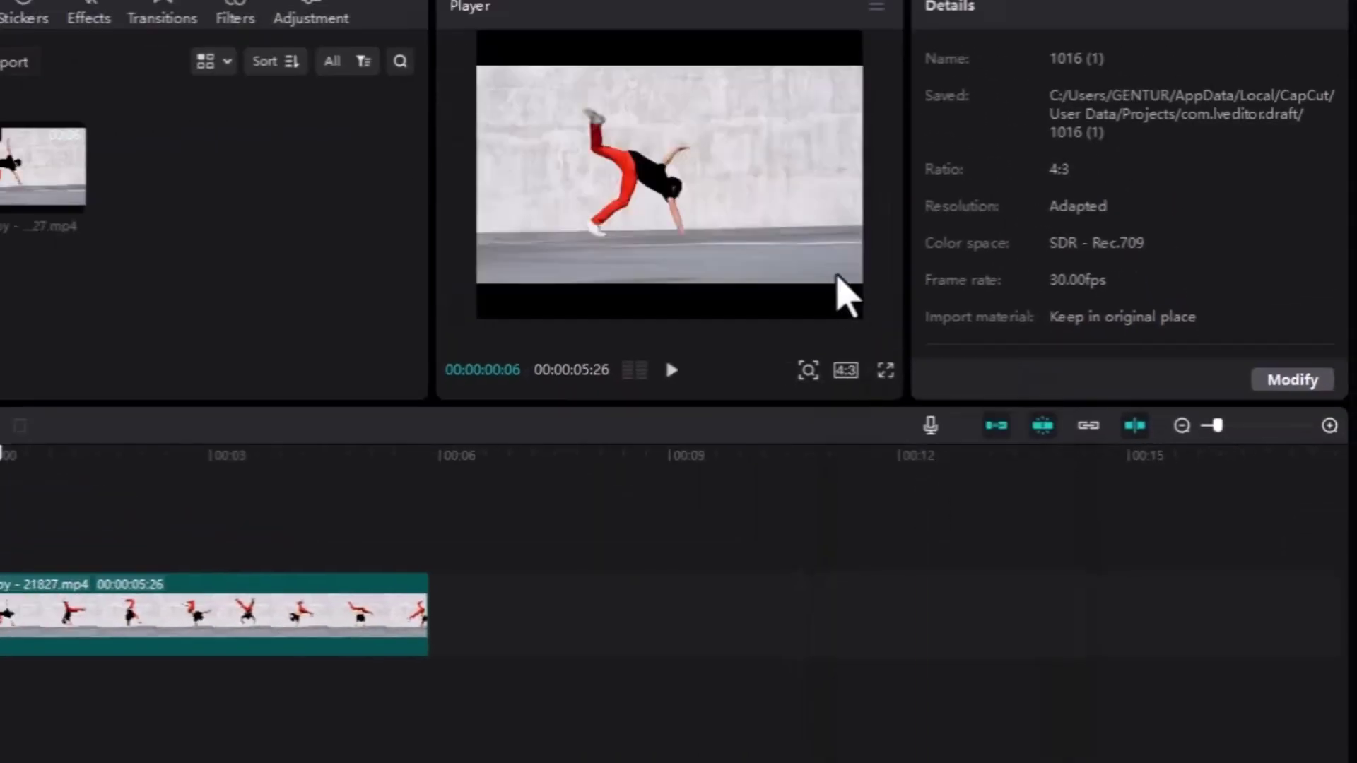
click(848, 274)
drag(857, 283, 885, 320)
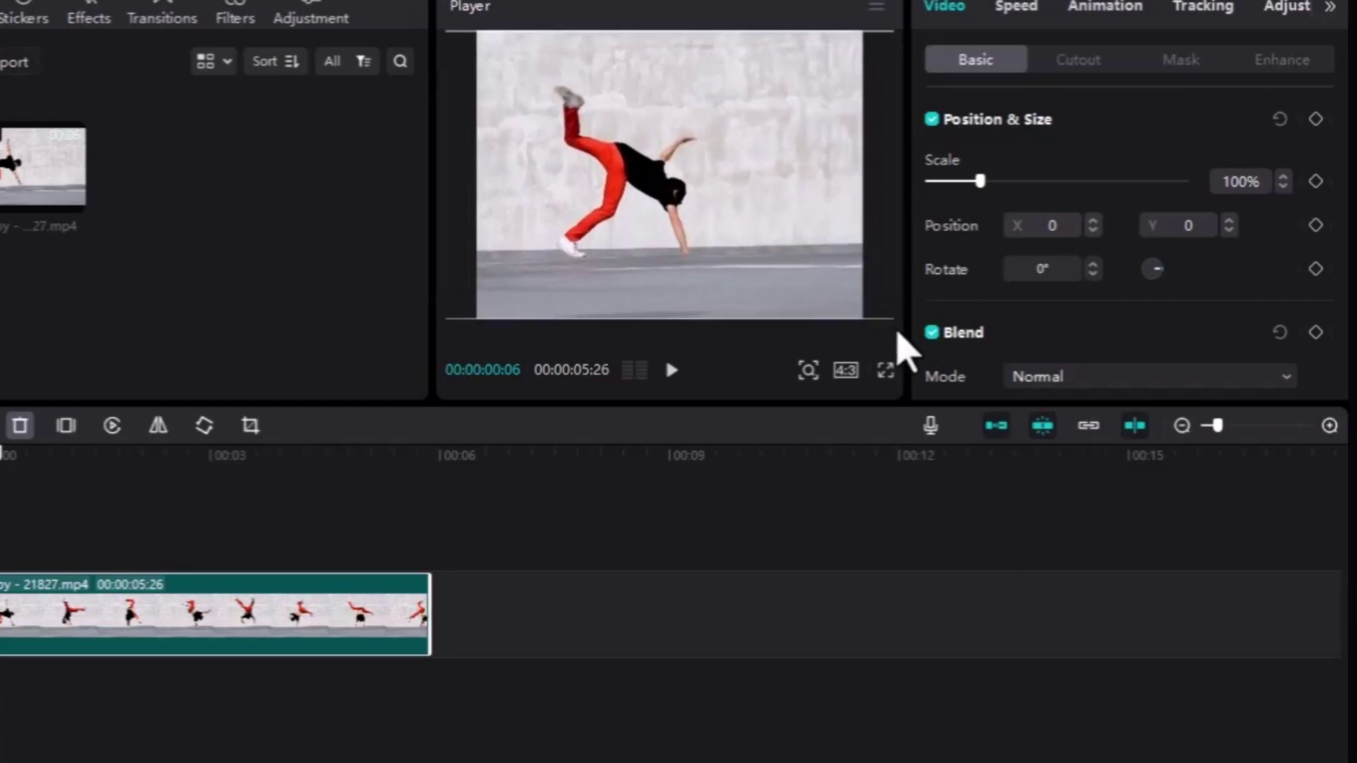
Step: Change the canvas ratio to 2.35:1 and fine-tune the clip's scale to about 132%
click(845, 370)
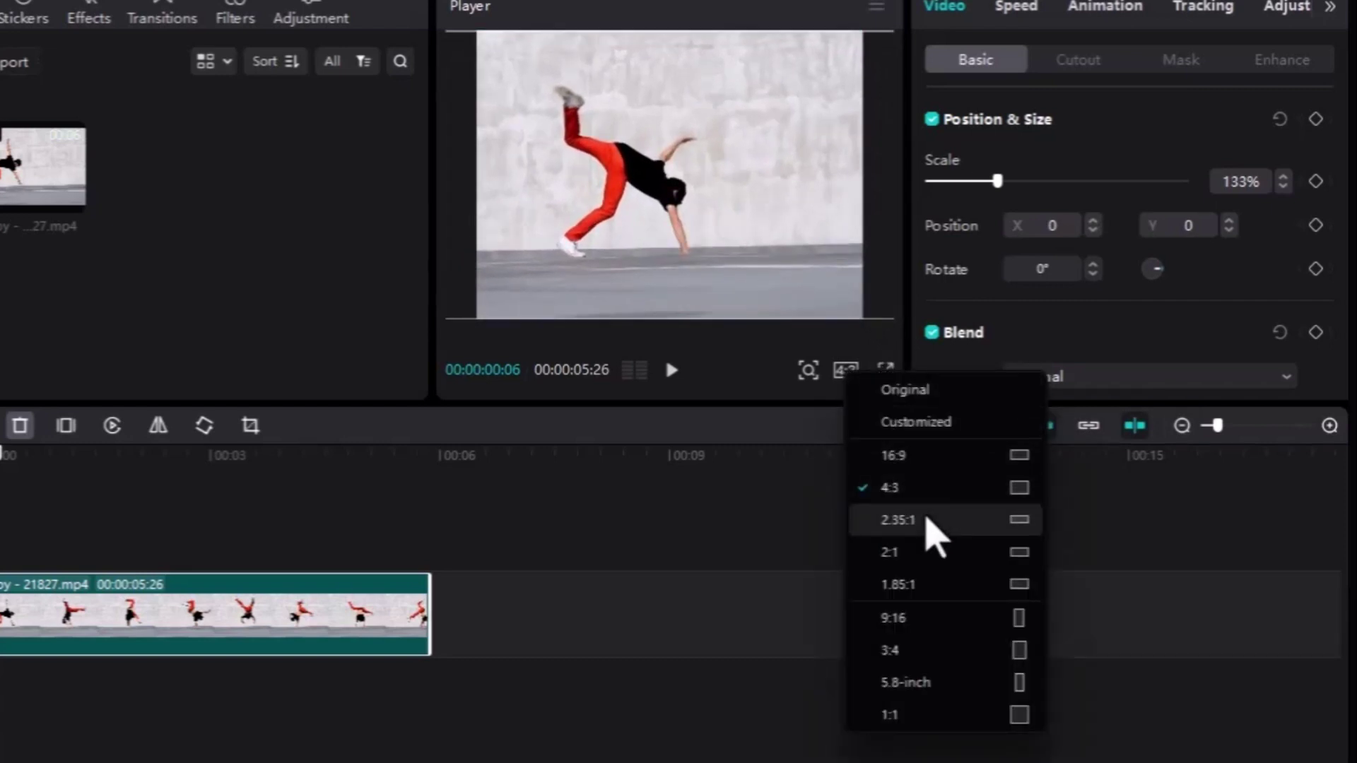
click(927, 520)
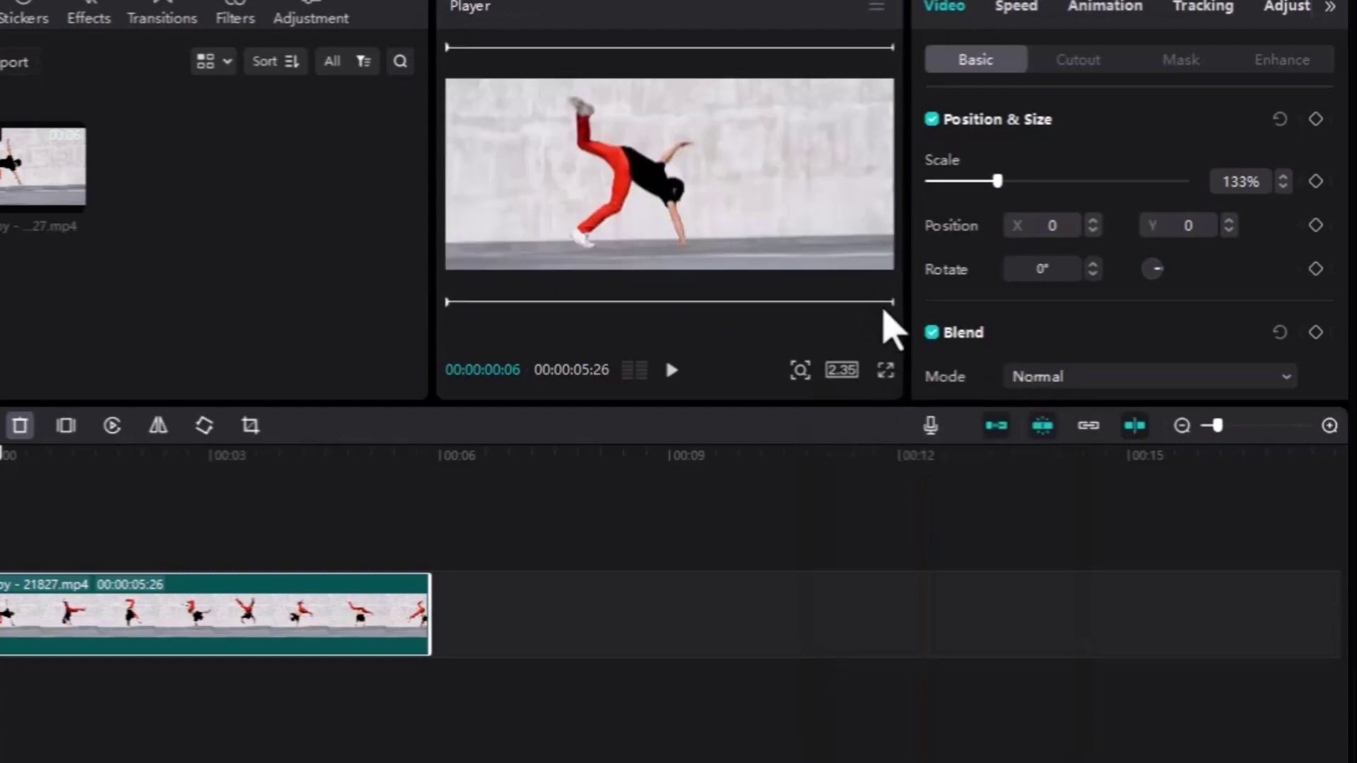
mouse_move(888, 301)
mouse_down()
mouse_move(842, 280)
mouse_move(864, 280)
mouse_move(881, 313)
mouse_up()
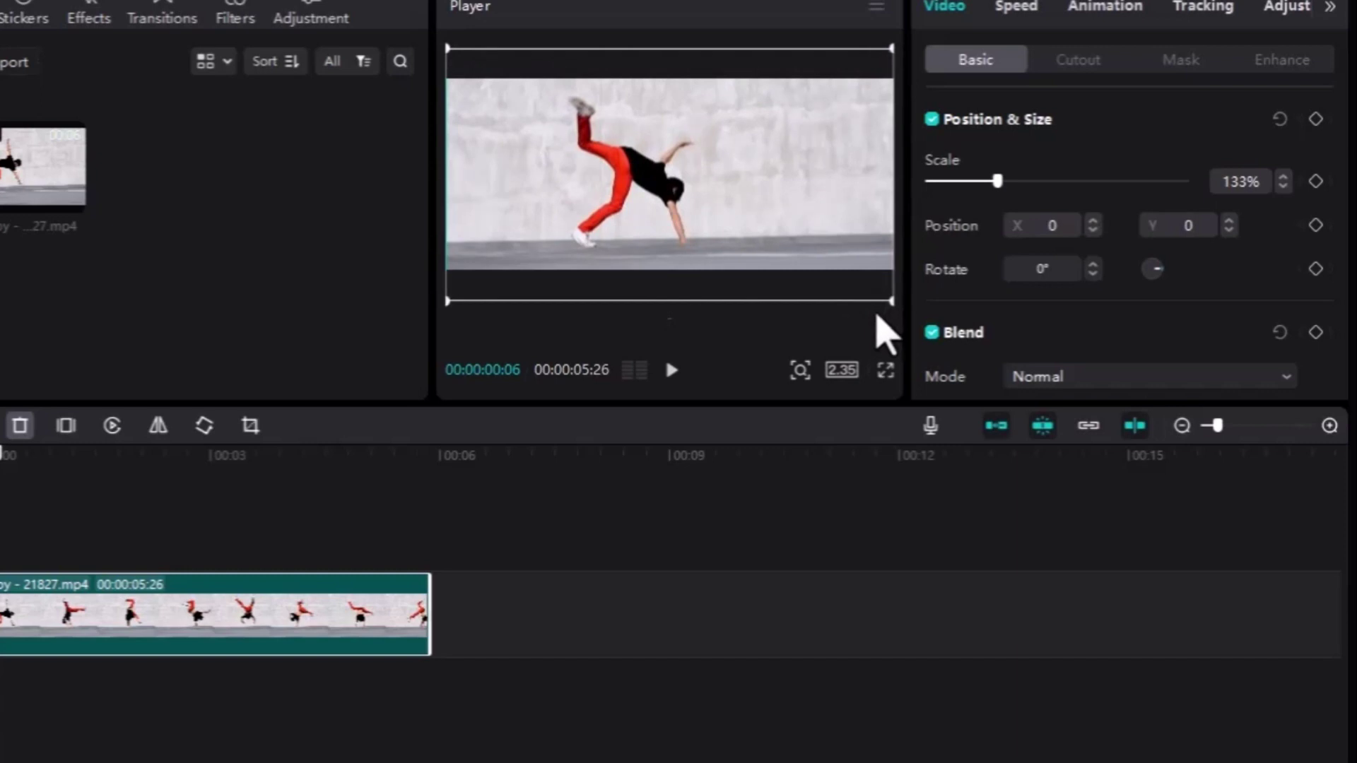
mouse_move(878, 316)
mouse_down()
mouse_move(849, 288)
mouse_move(876, 300)
mouse_move(877, 319)
mouse_up()
drag(877, 319, 876, 321)
drag(5, 456, 267, 497)
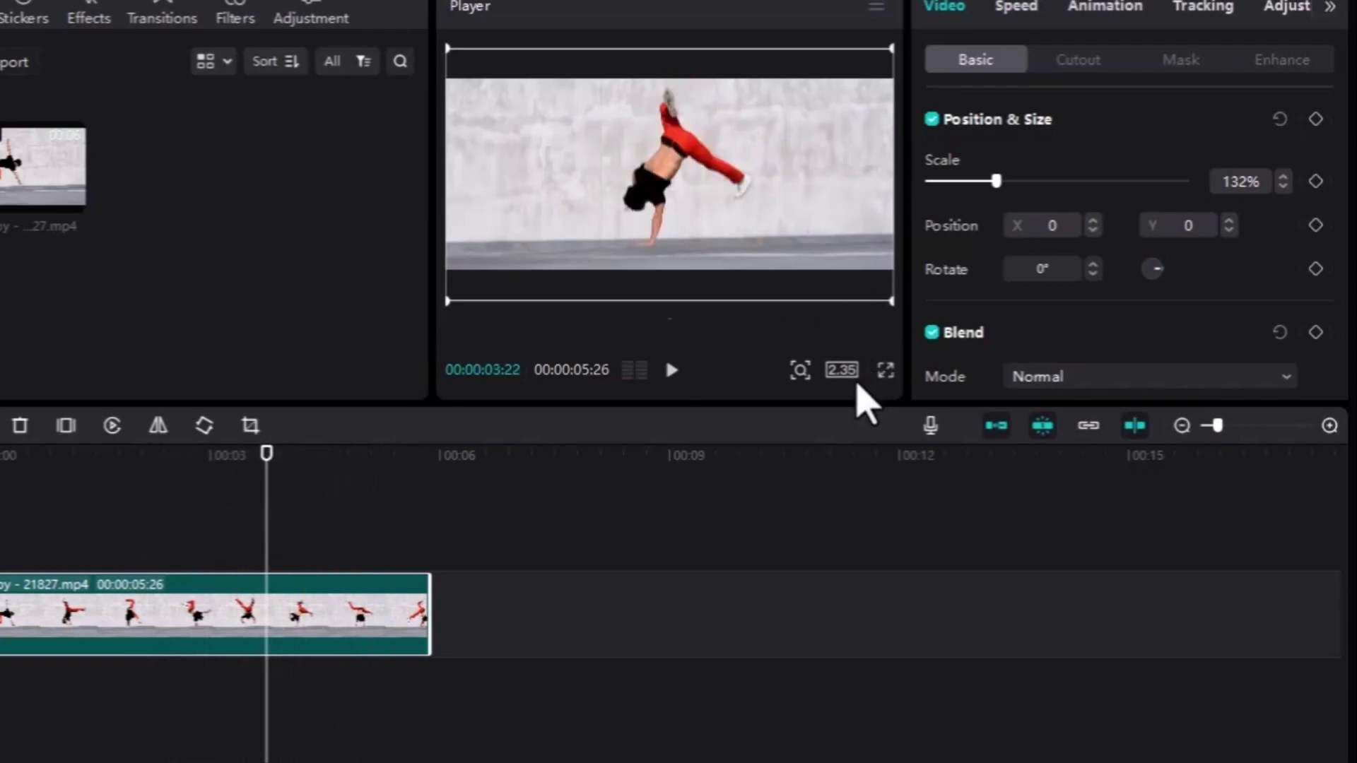
mouse_move(893, 305)
mouse_down()
mouse_move(878, 297)
mouse_move(888, 301)
mouse_up()
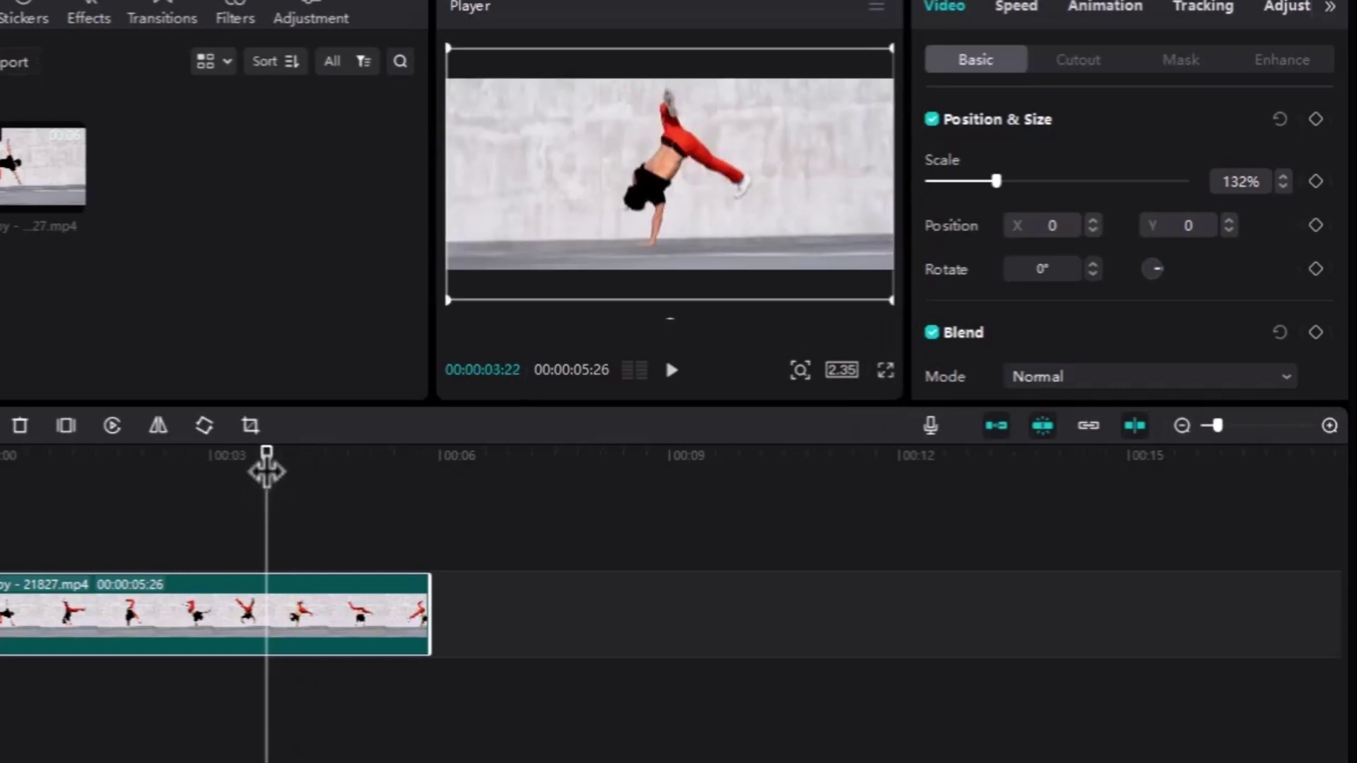
Step: Try the 2:1 canvas ratio on the clip, followed by the vertical 3:4 ratio
click(845, 373)
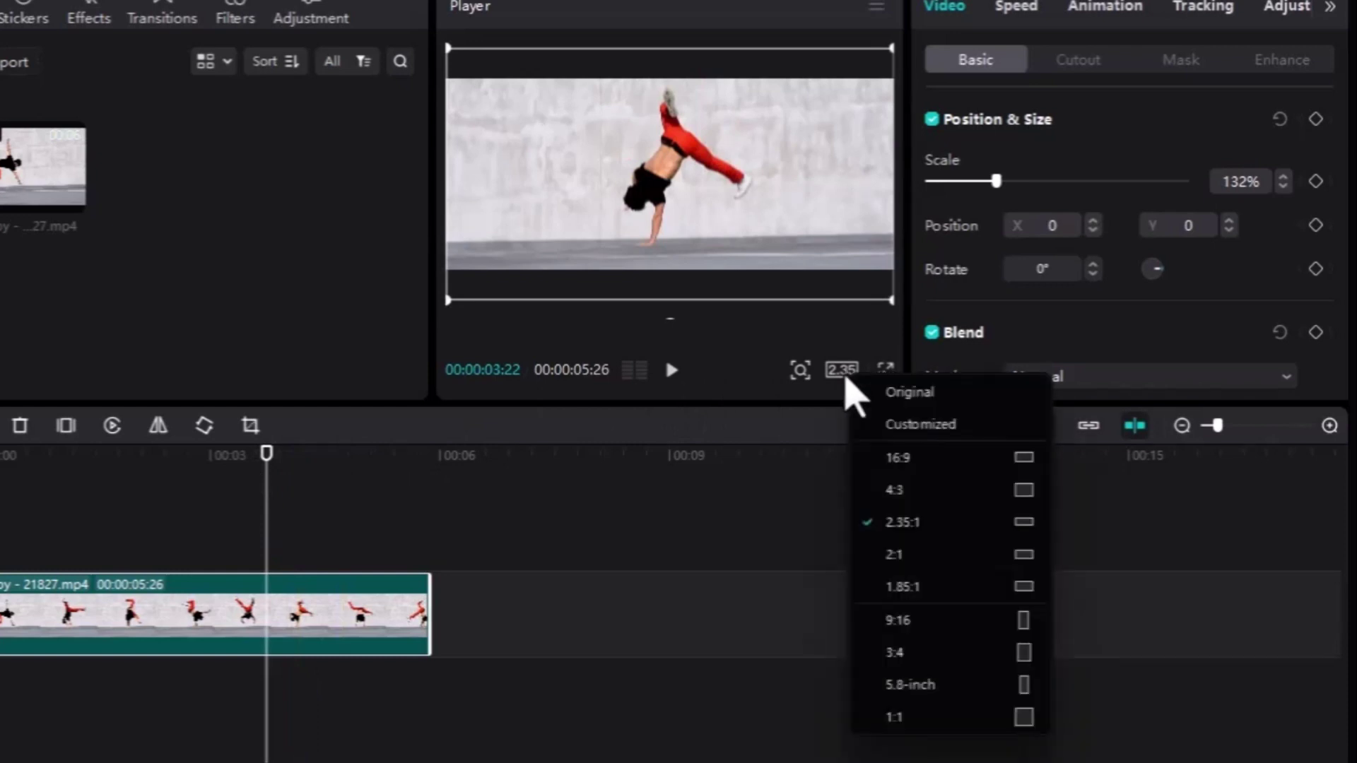
click(918, 559)
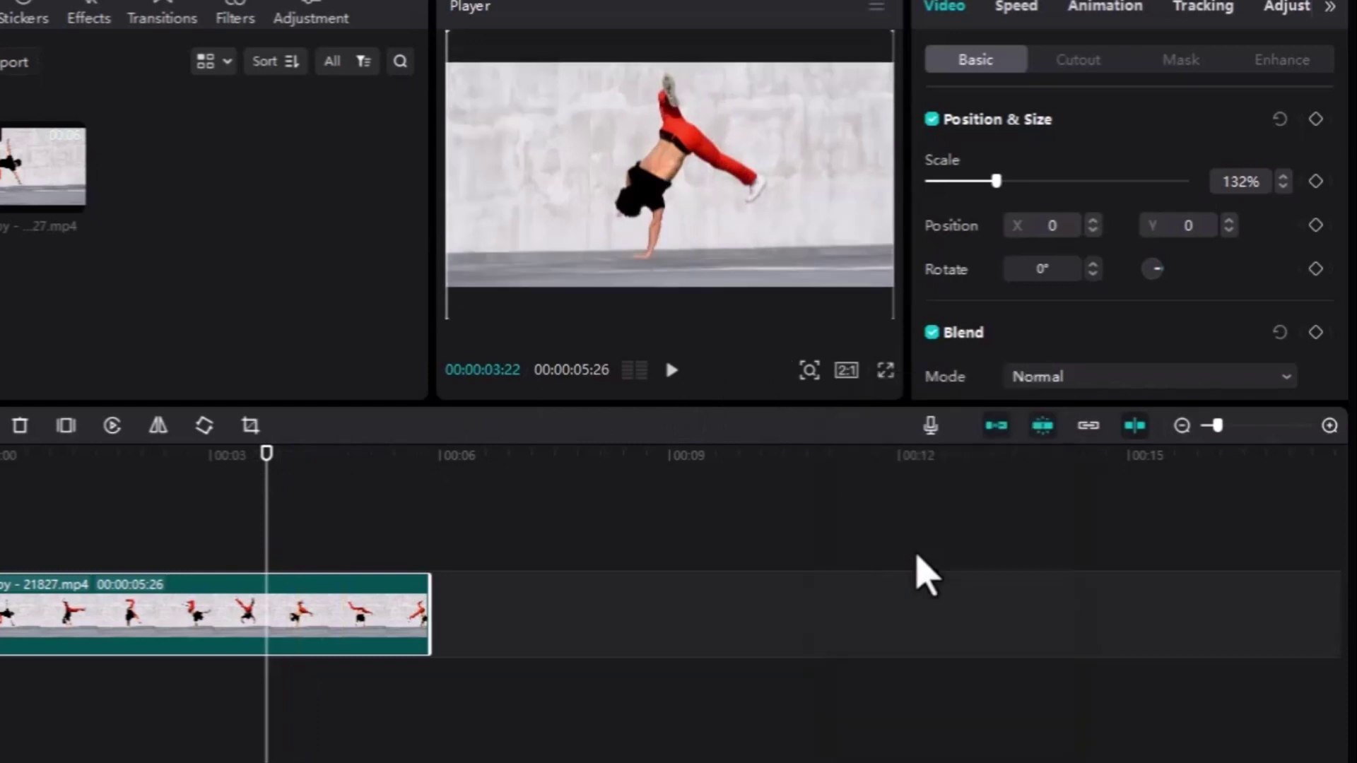
click(846, 370)
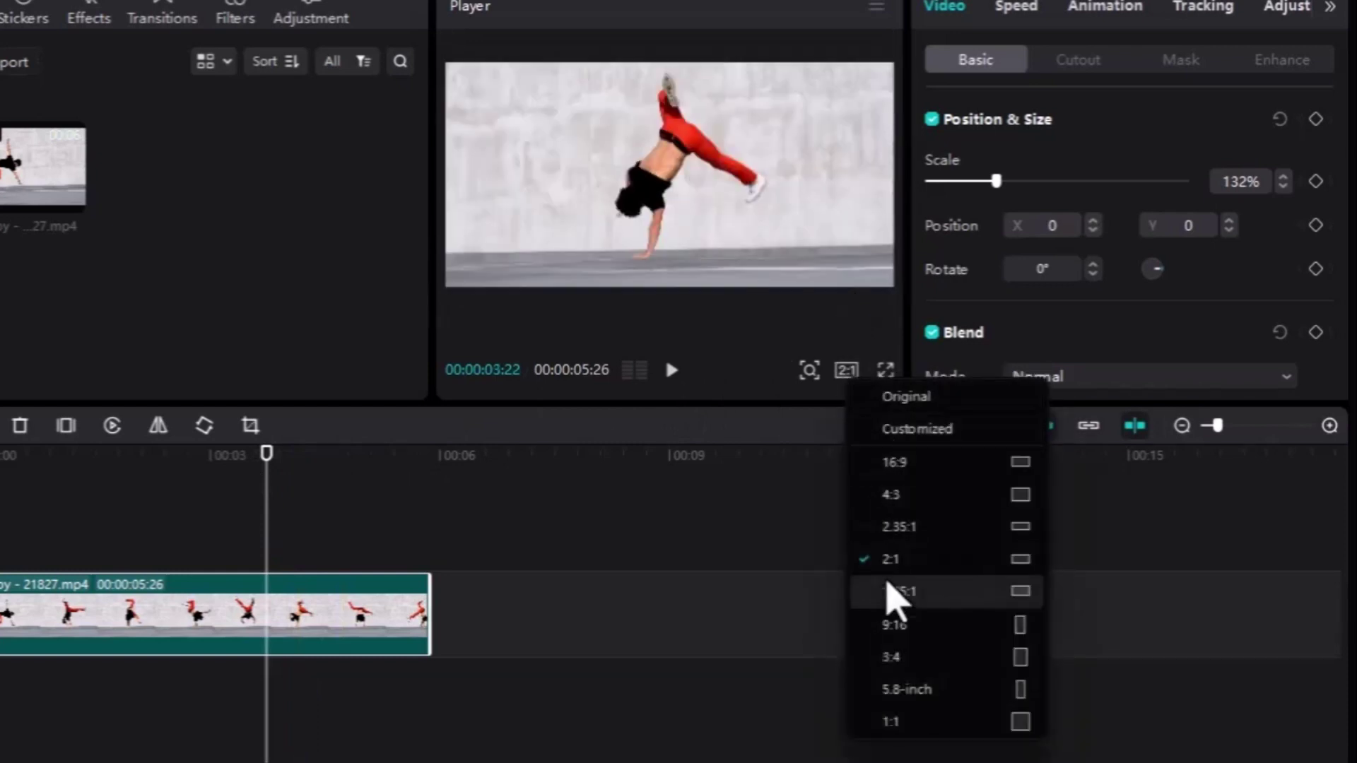
click(921, 661)
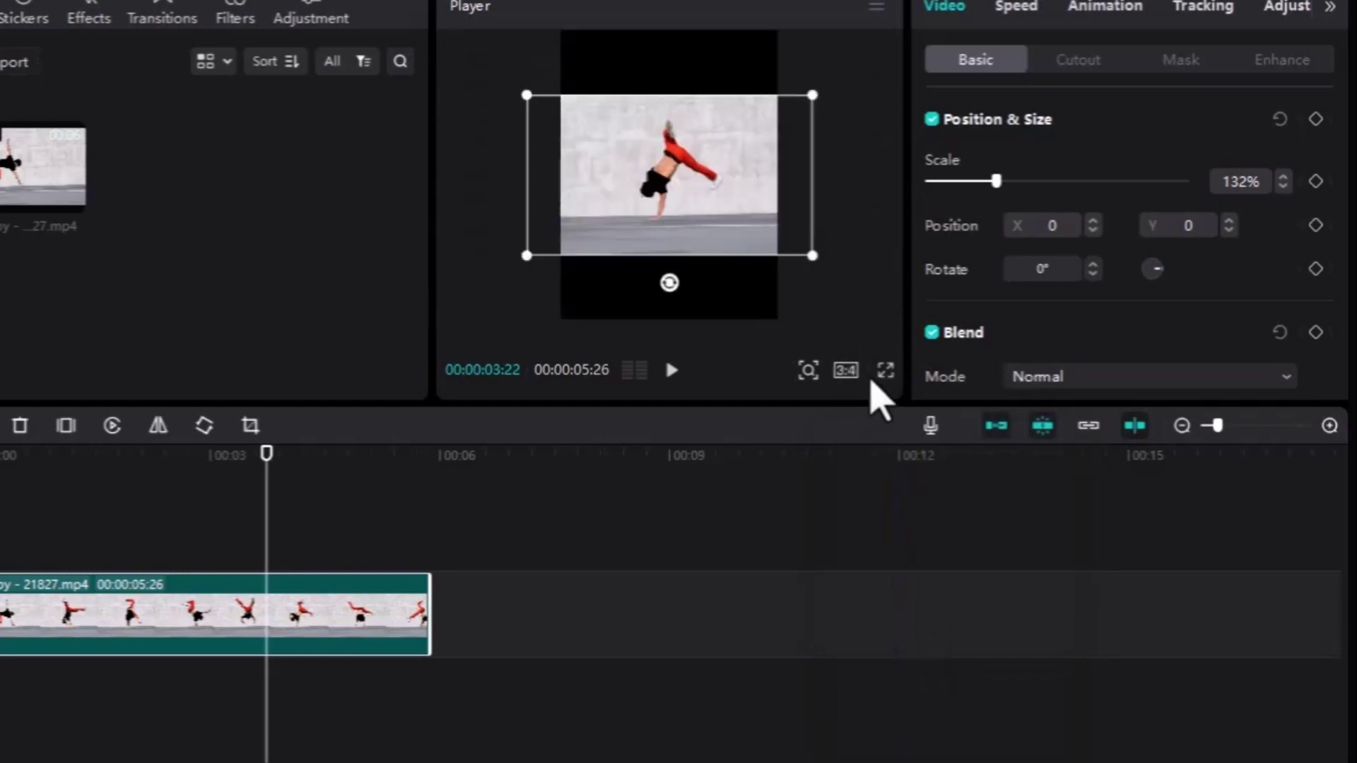
Step: Change the canvas ratio to 9:16 and enlarge the clip to about 316% so it fills the vertical frame
click(848, 371)
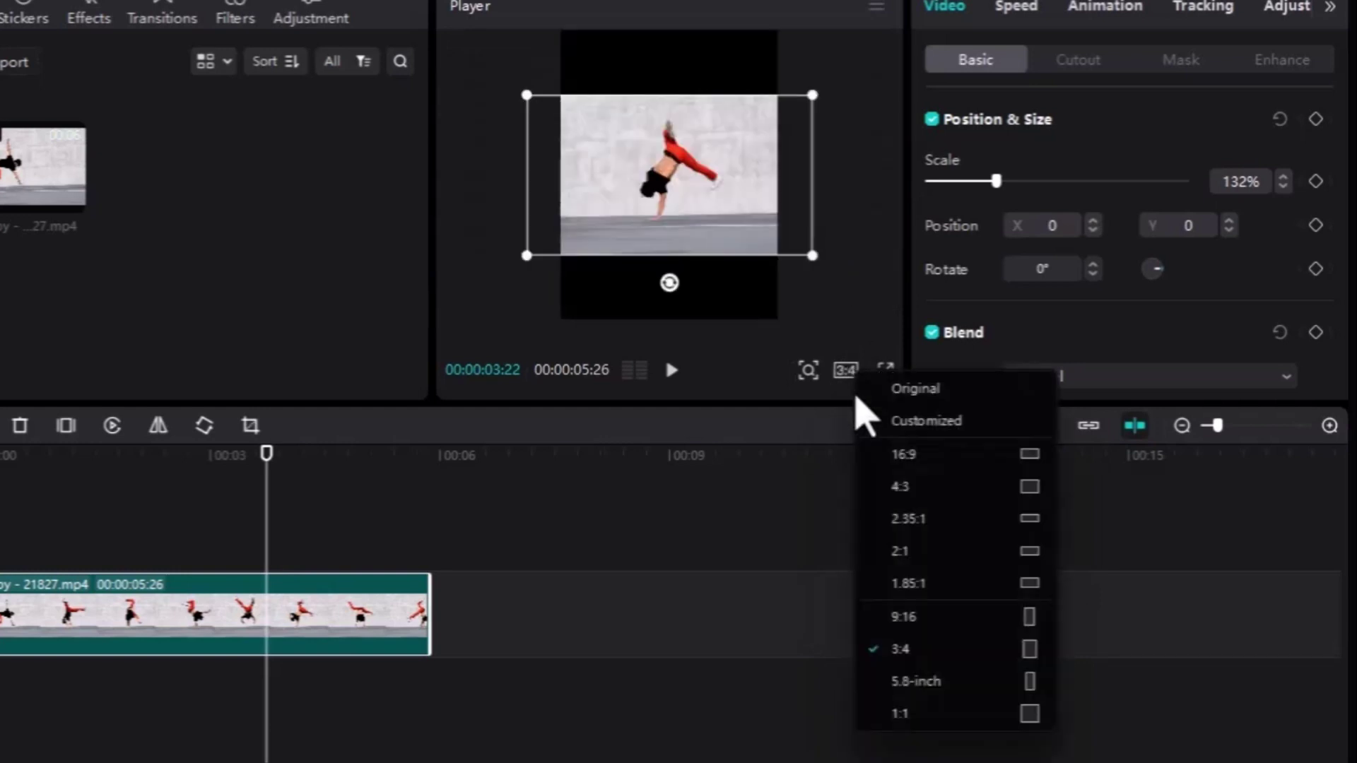
click(940, 620)
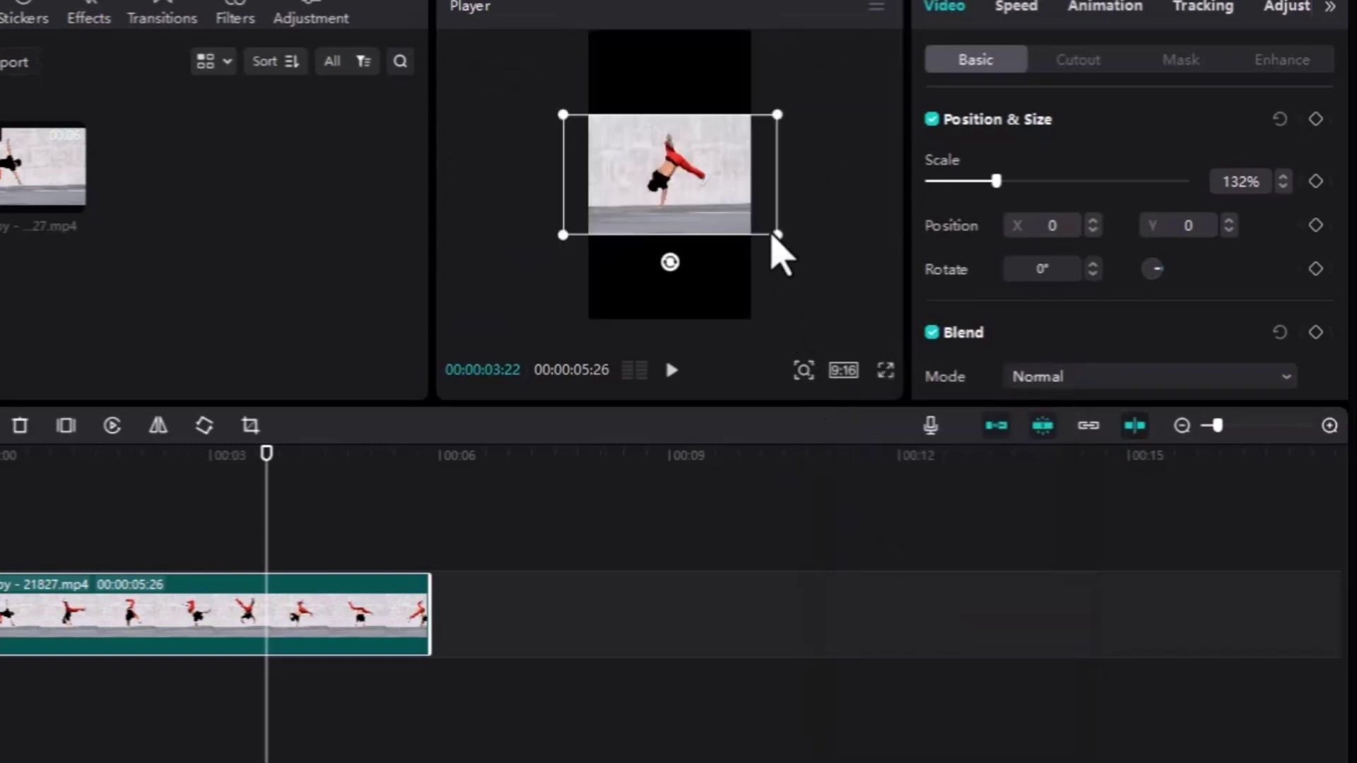
drag(773, 240, 843, 380)
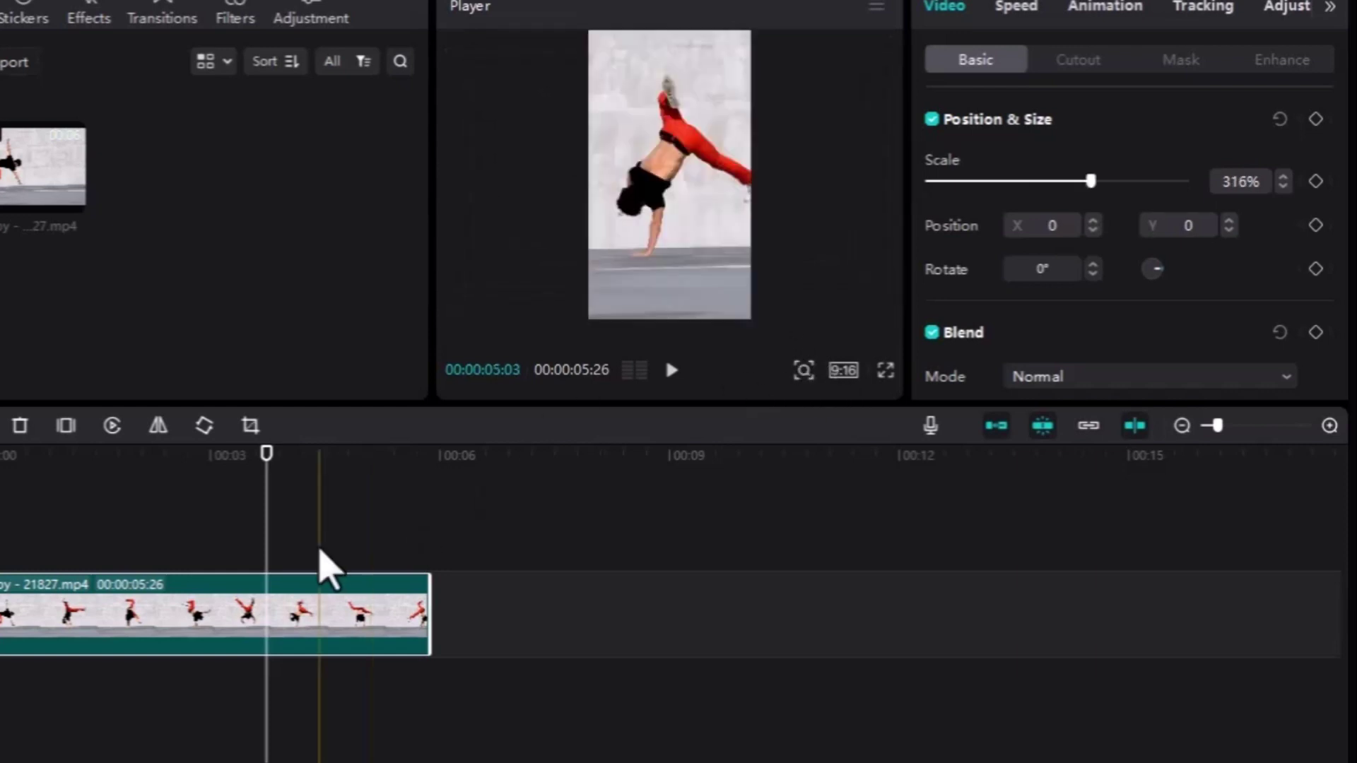
Step: Scrub through the clip to check how the dancer is framed in the vertical canvas
drag(266, 470, 400, 485)
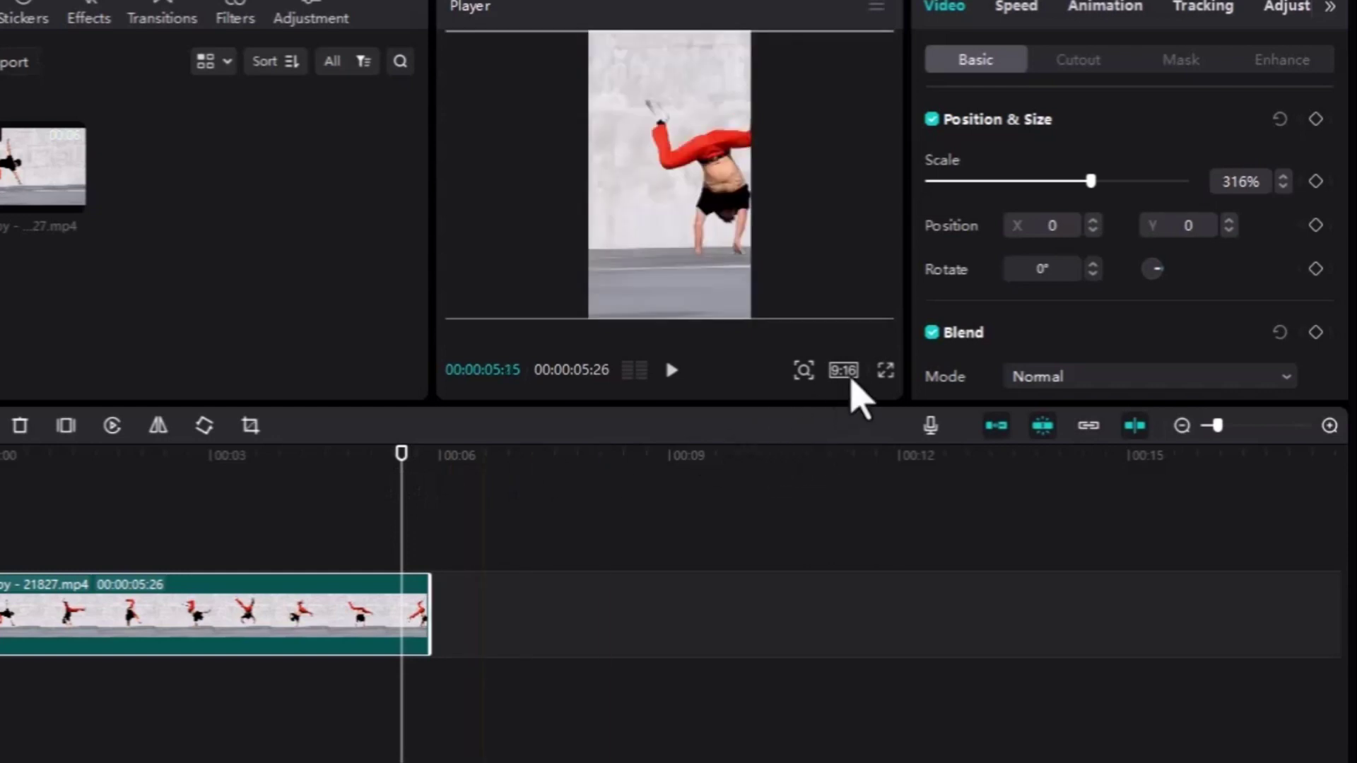
click(242, 494)
click(223, 458)
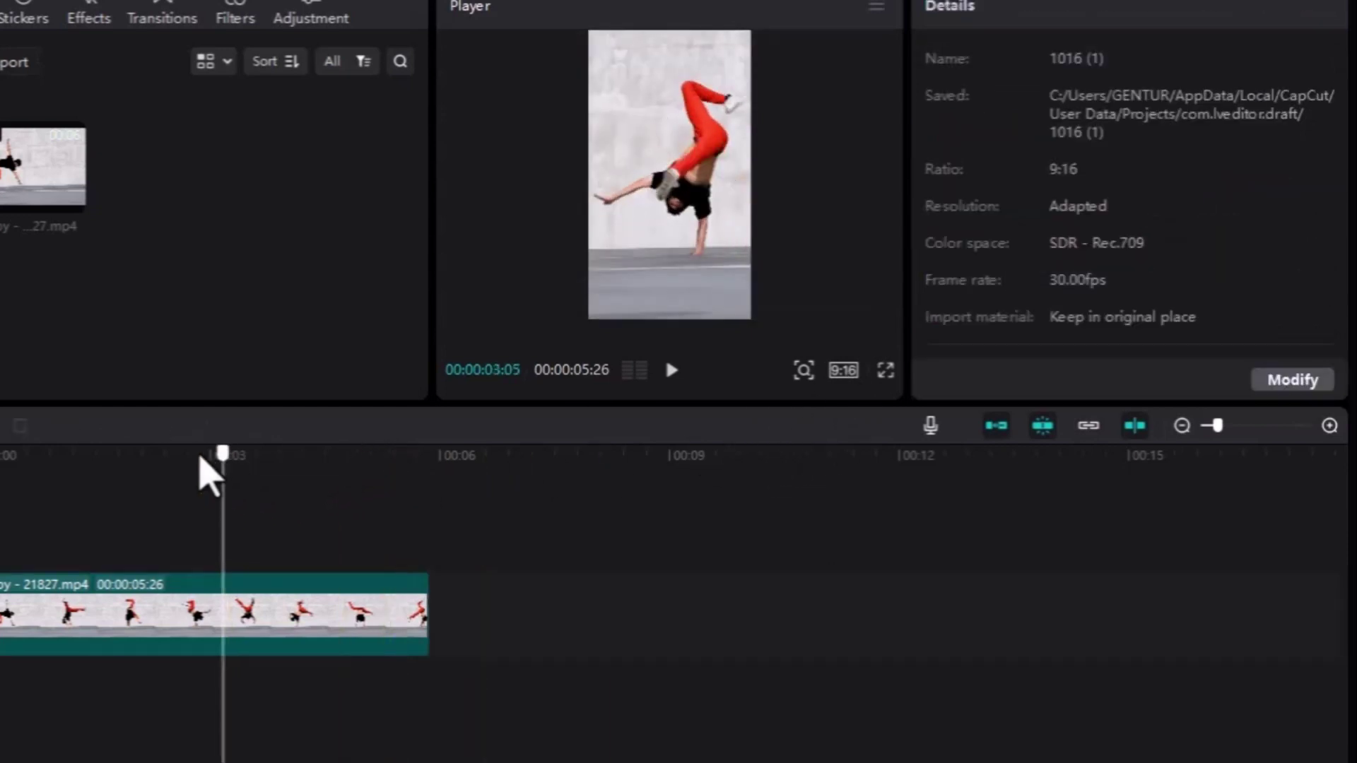
drag(200, 458, 40, 497)
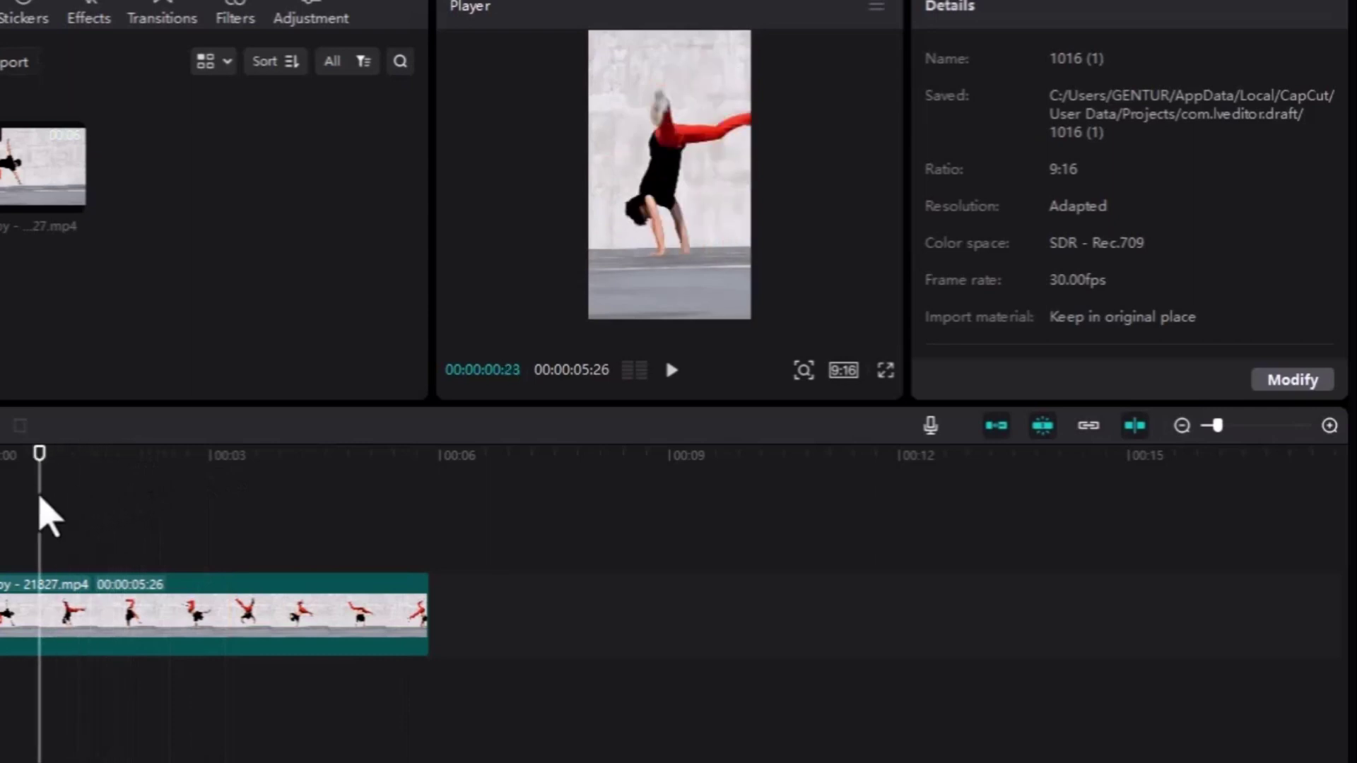